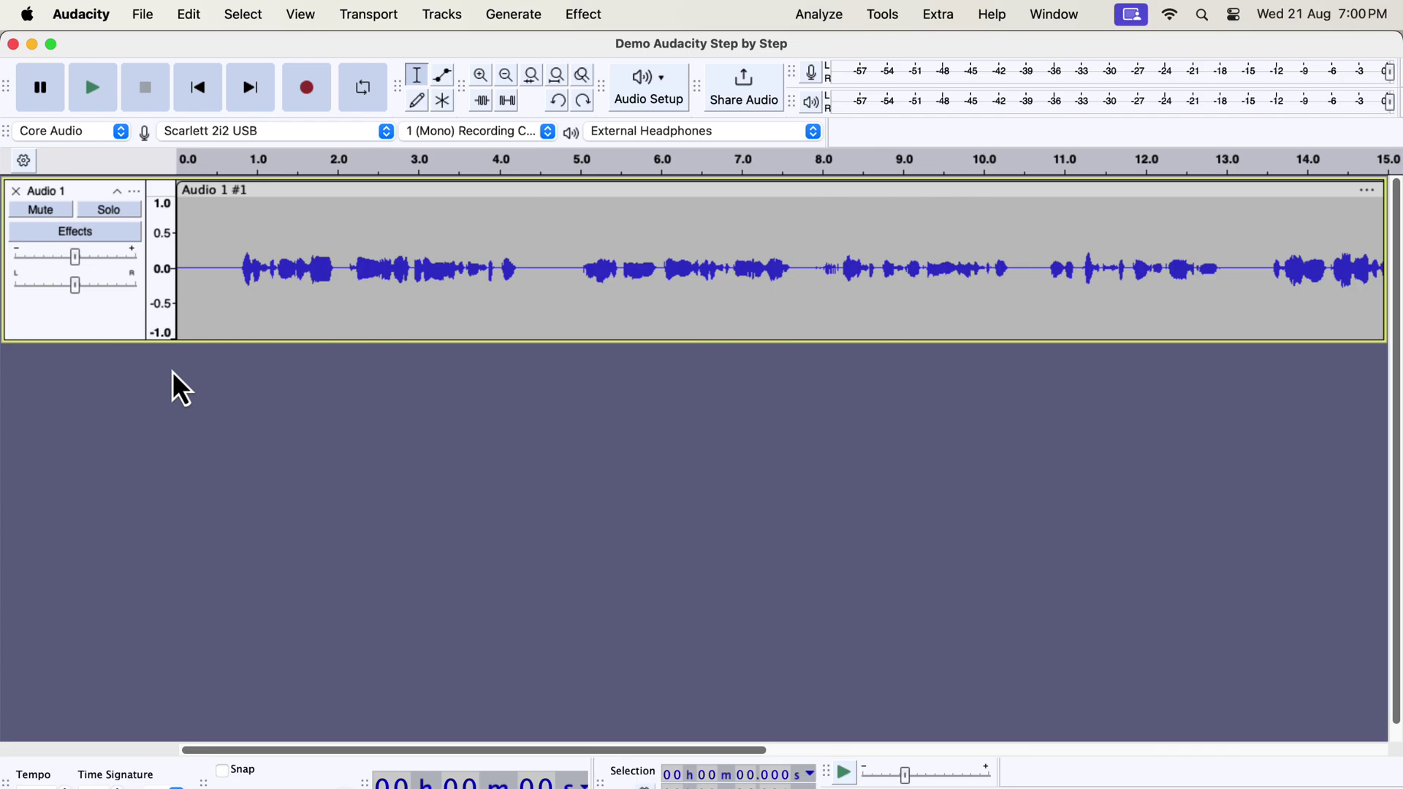
# - Run ACX Check on the voice track: peak -10.20 dB, RMS -27.93 dB fails, noise -66.89 dB
pyautogui.click(481, 249)
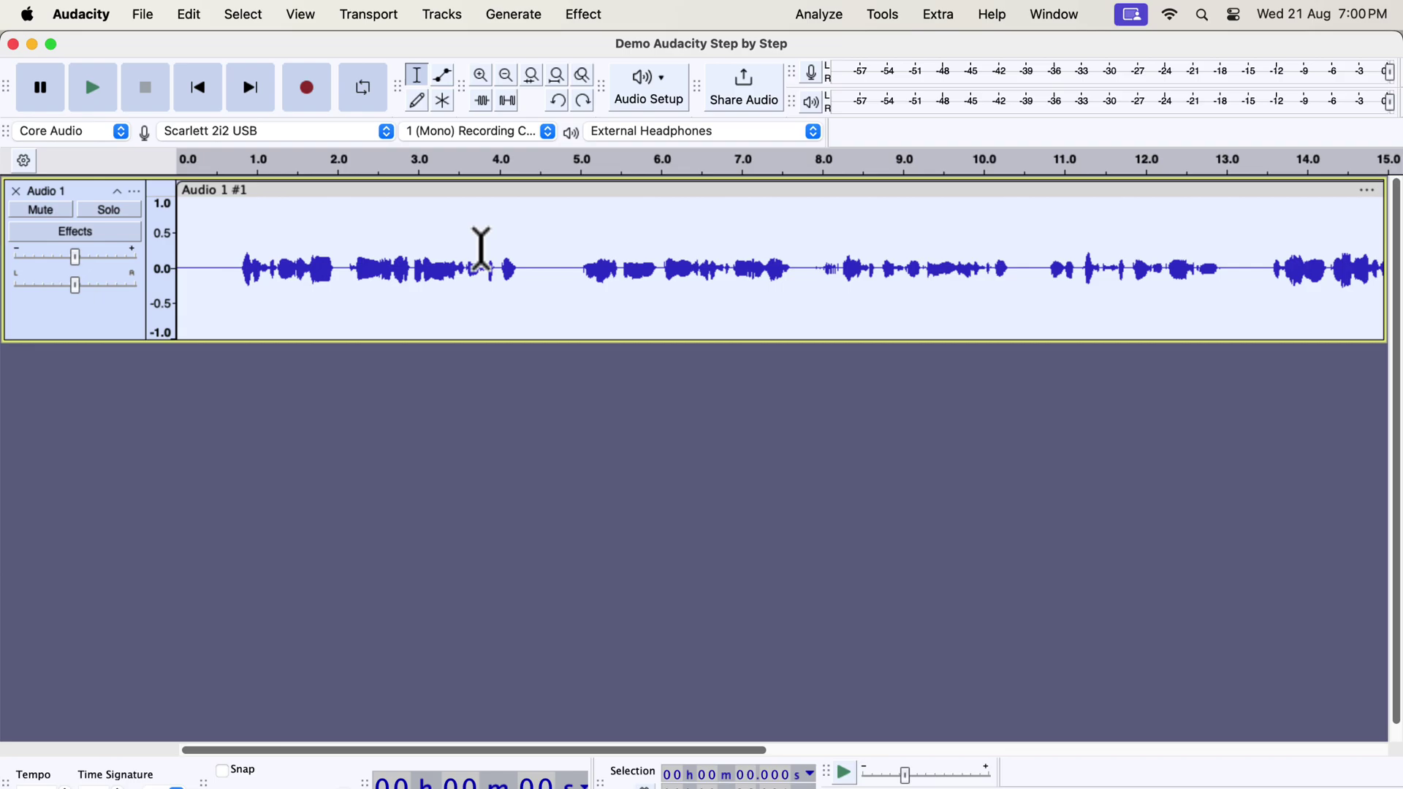
pyautogui.click(808, 13)
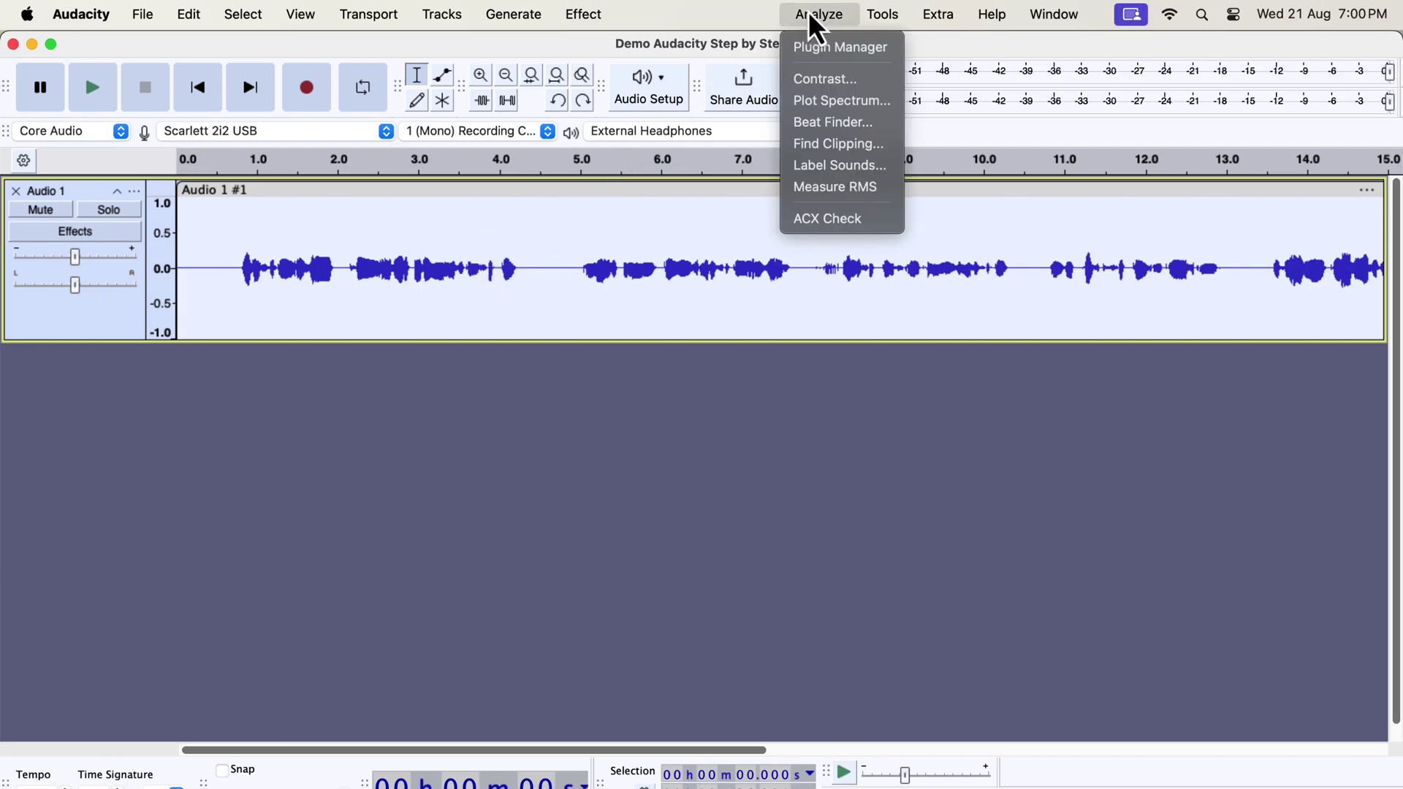
pyautogui.click(824, 221)
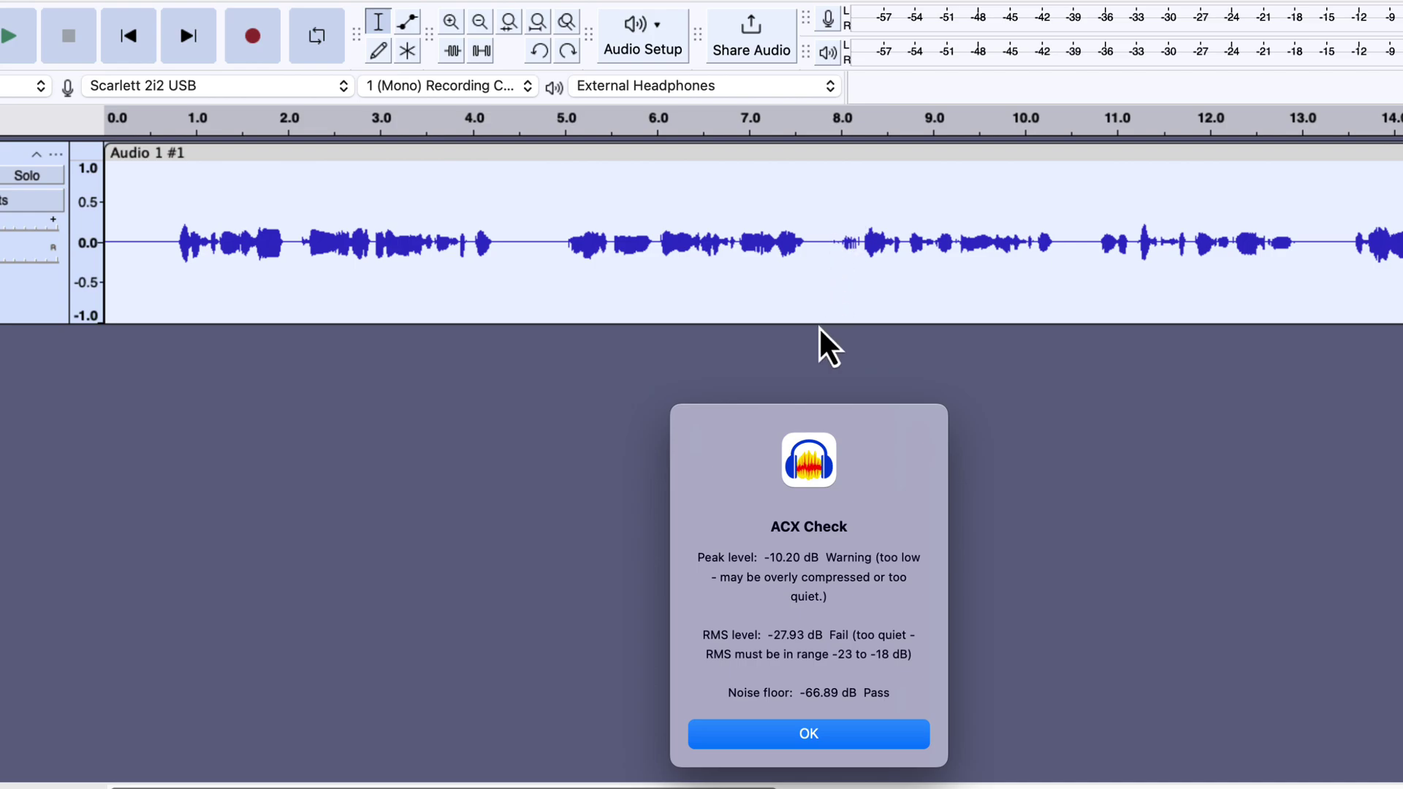
pyautogui.click(751, 738)
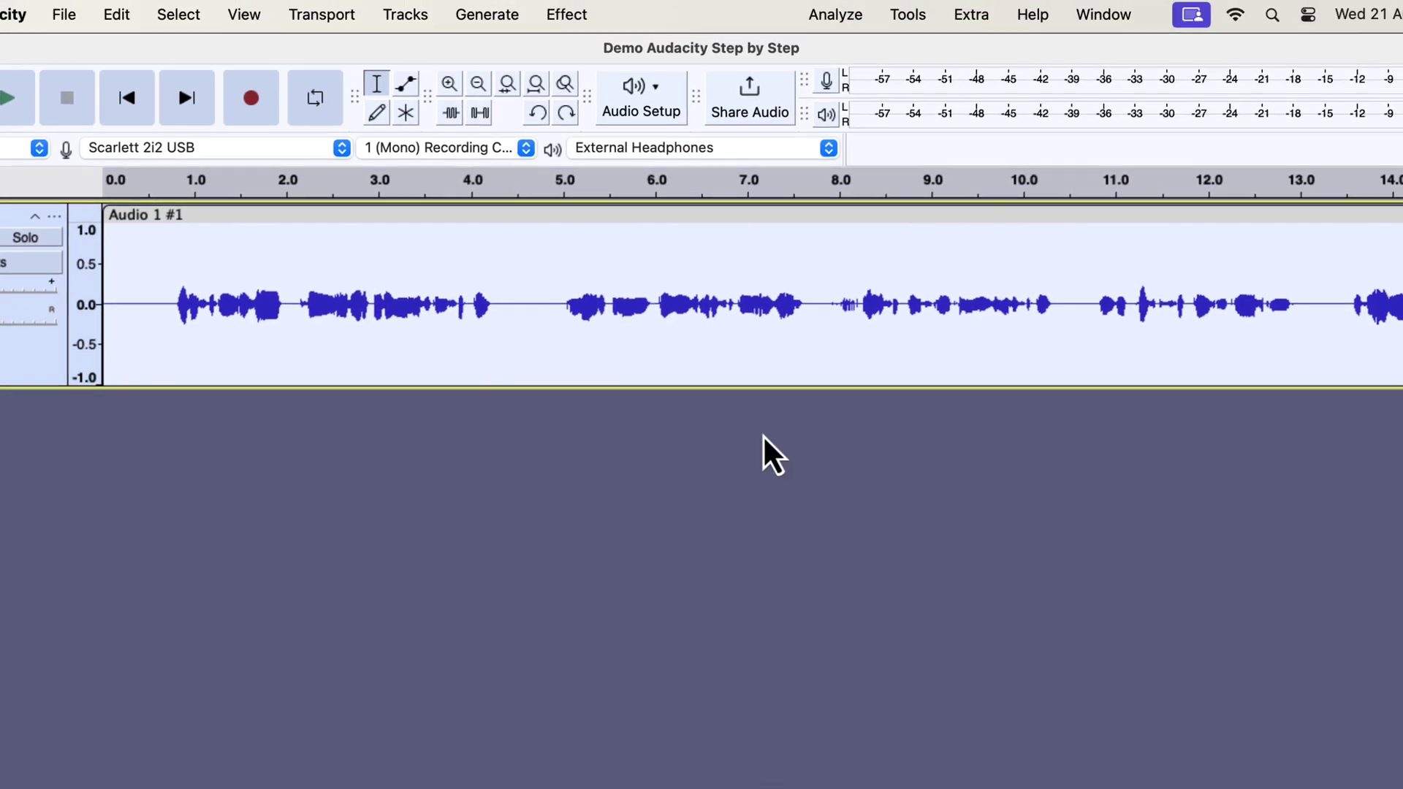
# - Apply Normalize to the voice track with a -3.0 dB peak amplitude target
pyautogui.click(555, 14)
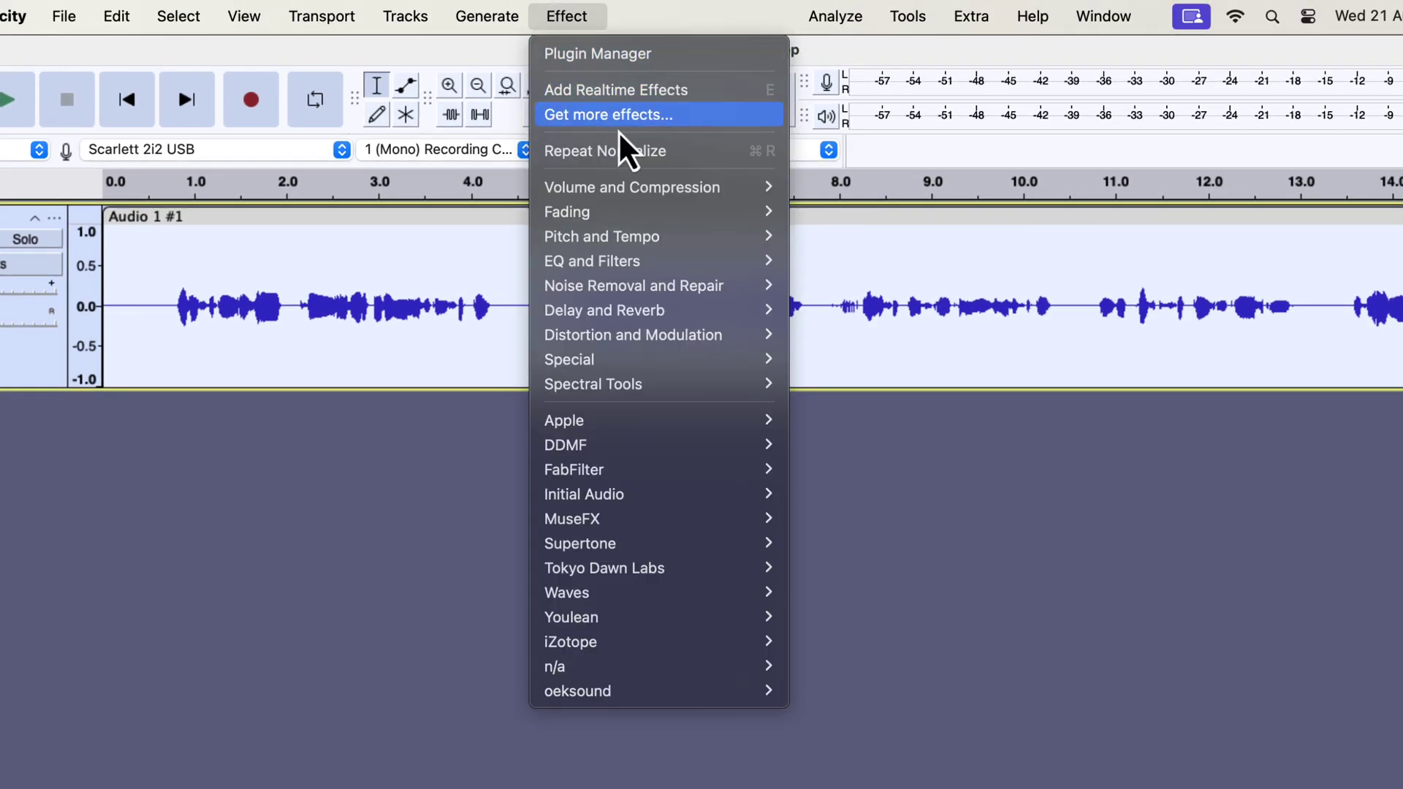
pyautogui.moveTo(730, 189)
pyautogui.click(840, 311)
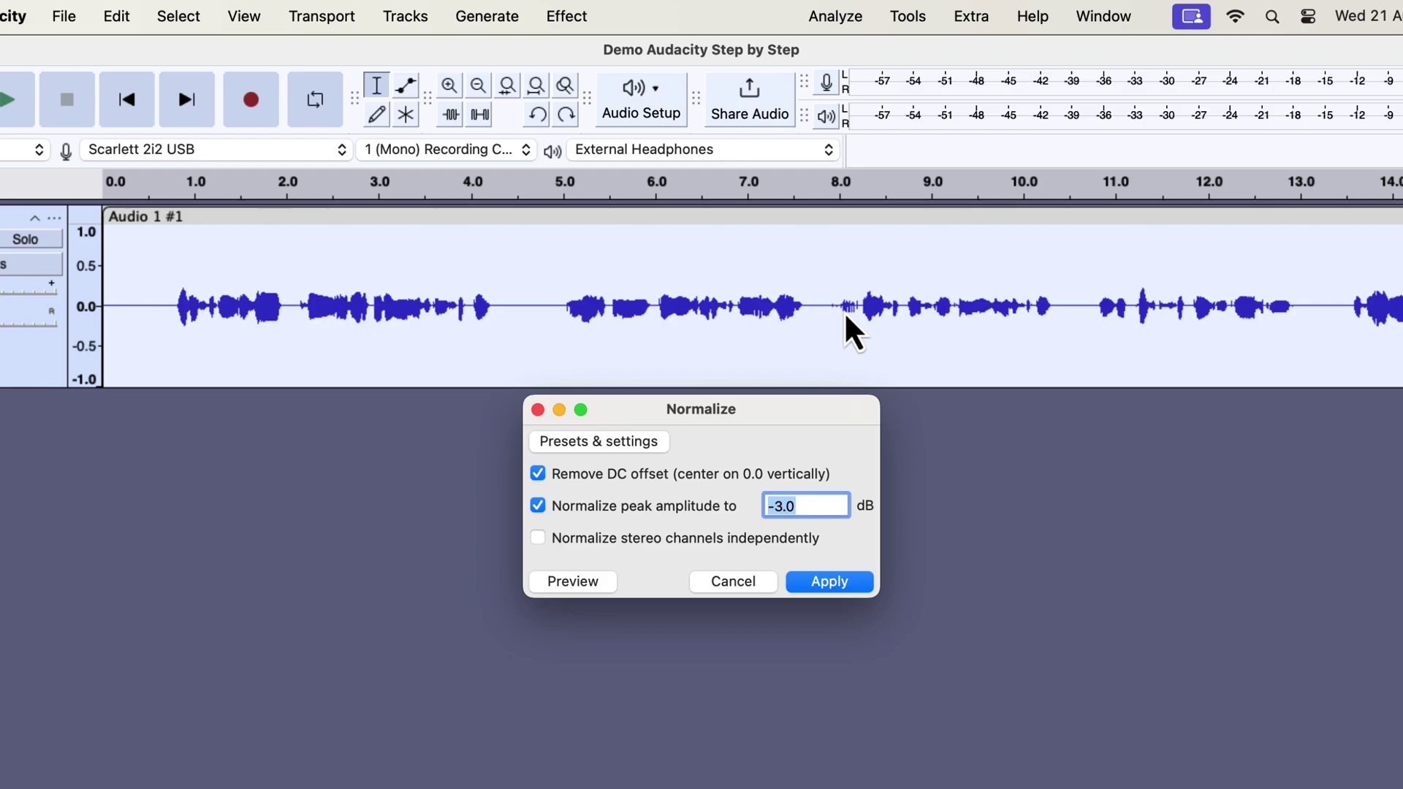
pyautogui.click(824, 582)
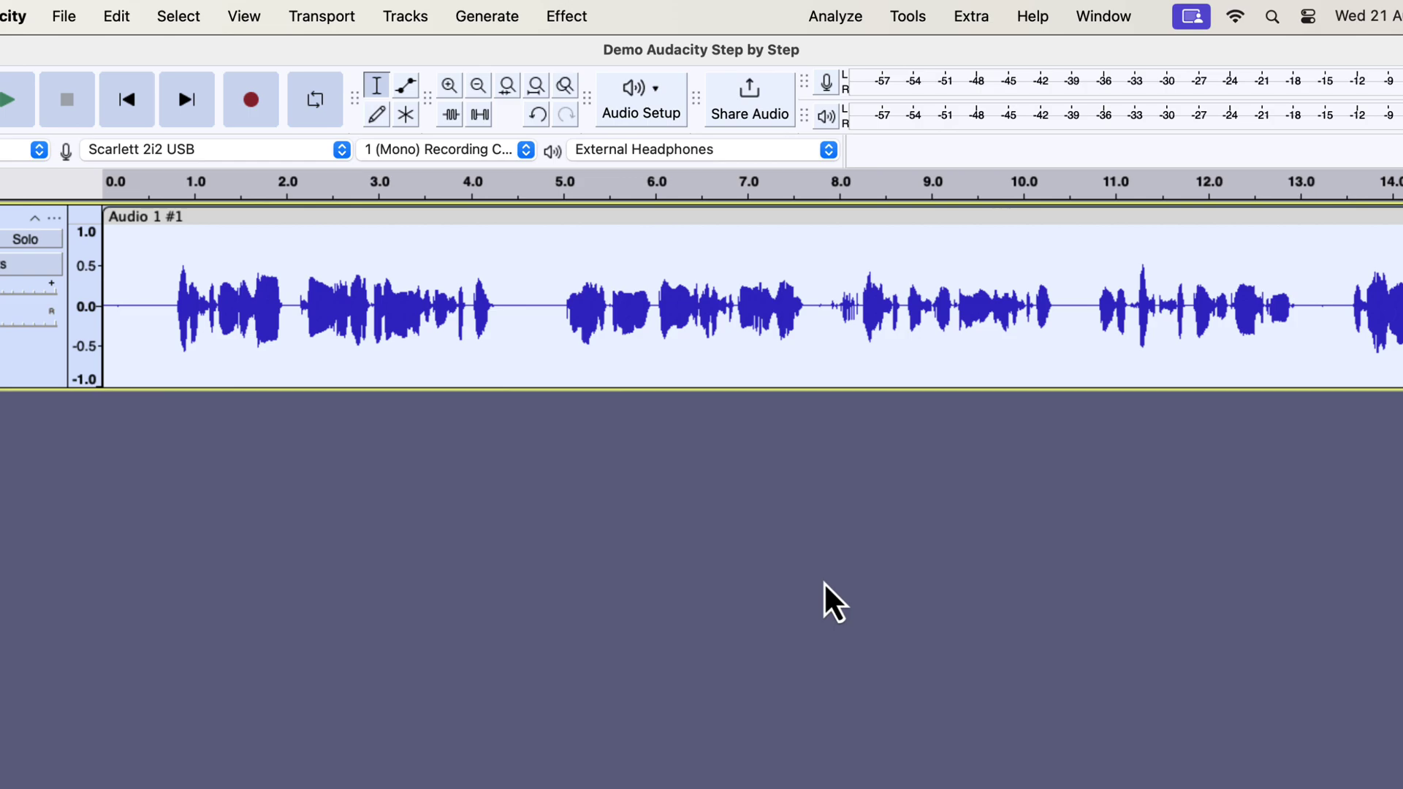
# - Re-run ACX Check: peak -3.00 dB and RMS -20.73 dB pass, noise floor -59.69 dB fails
pyautogui.click(850, 16)
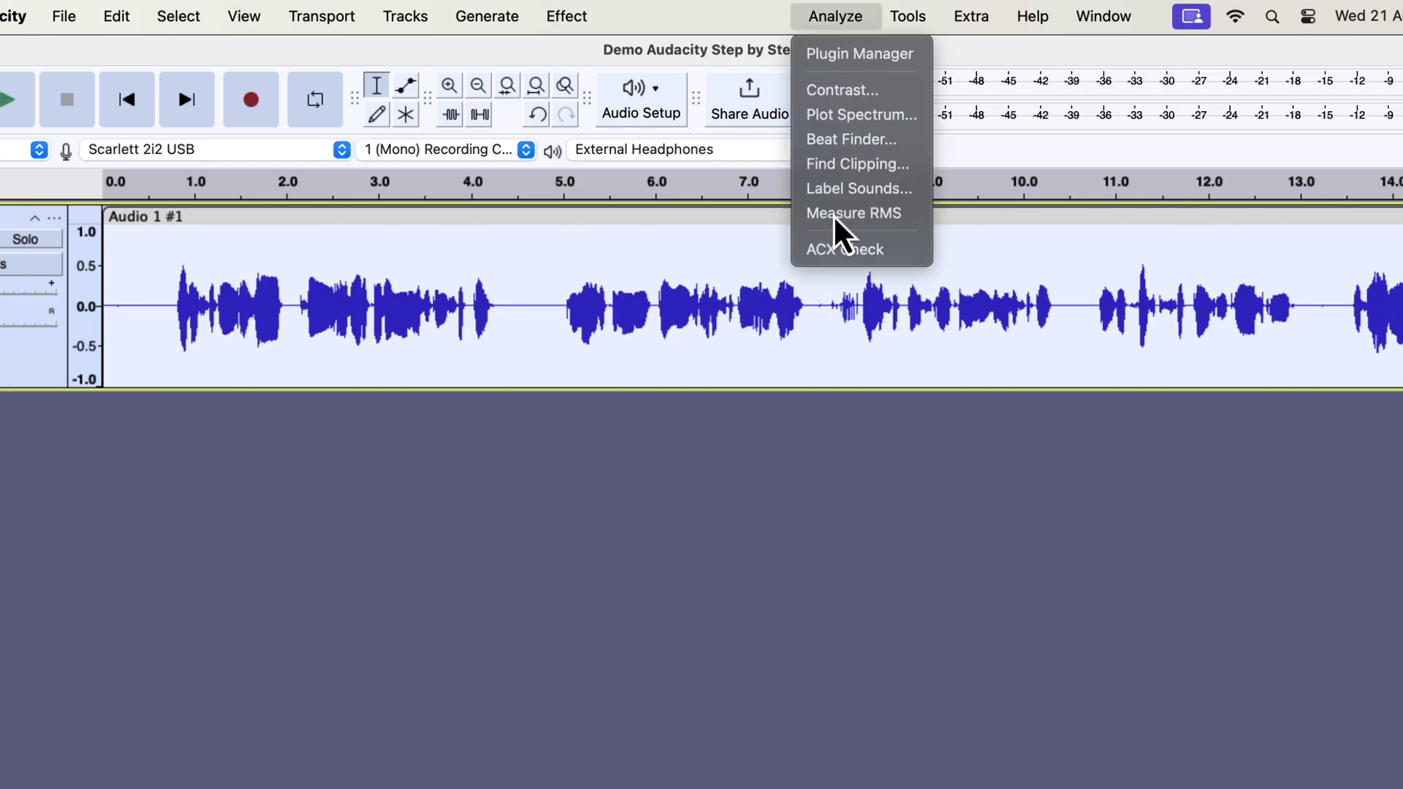
pyautogui.click(834, 253)
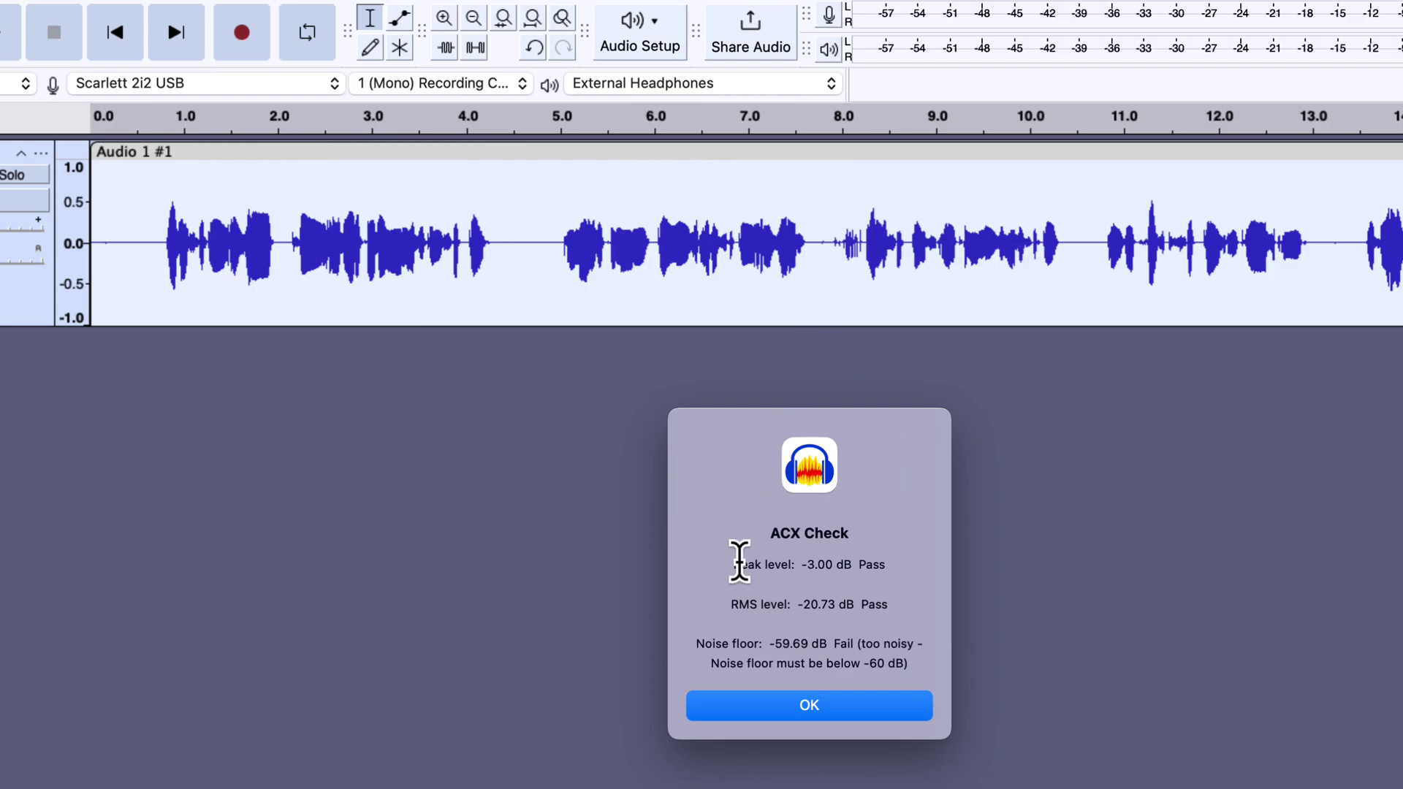
pyautogui.click(705, 714)
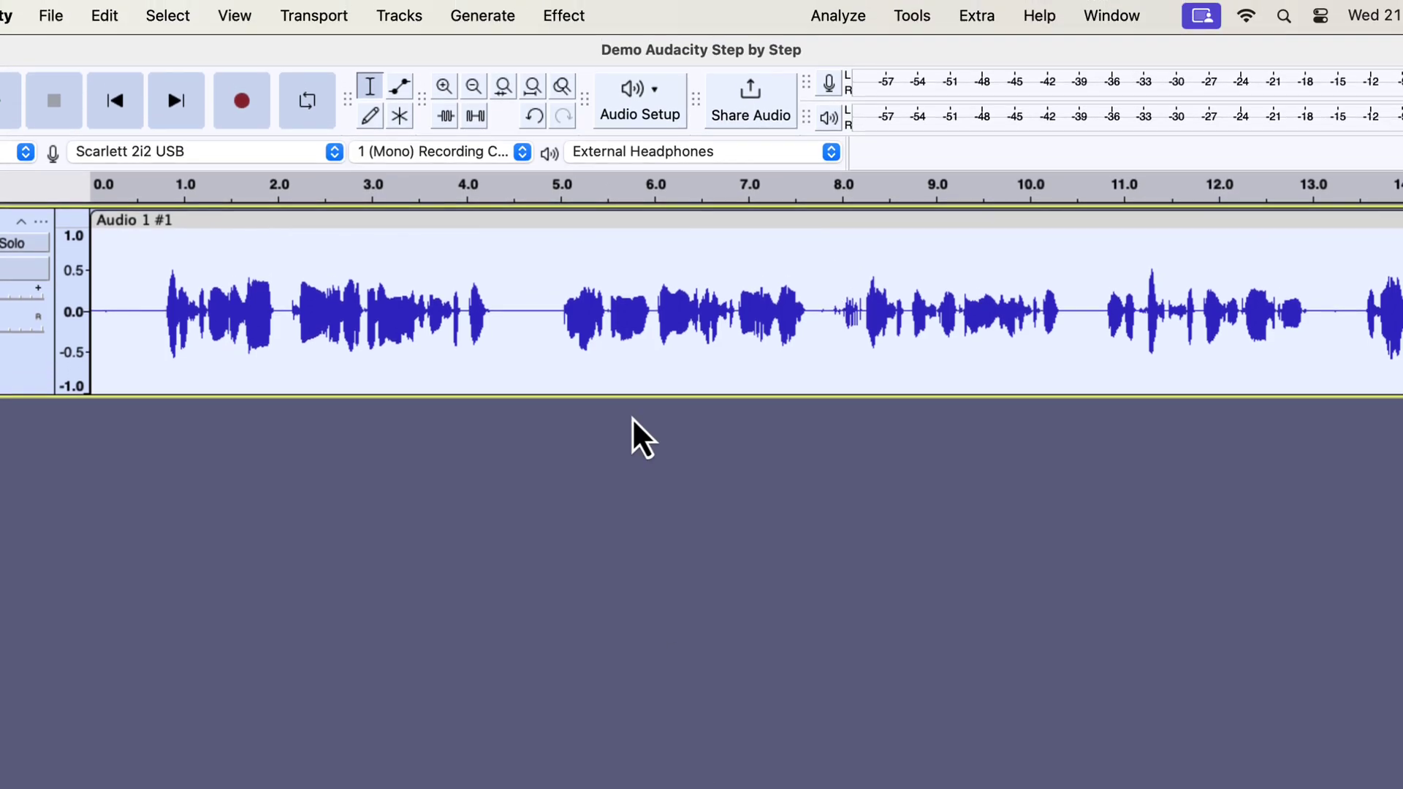
# - Load the Compressor's Defaults factory preset: threshold -10.0 dB, ratio 10.0, attack 30 ms, release 150 ms
pyautogui.click(583, 17)
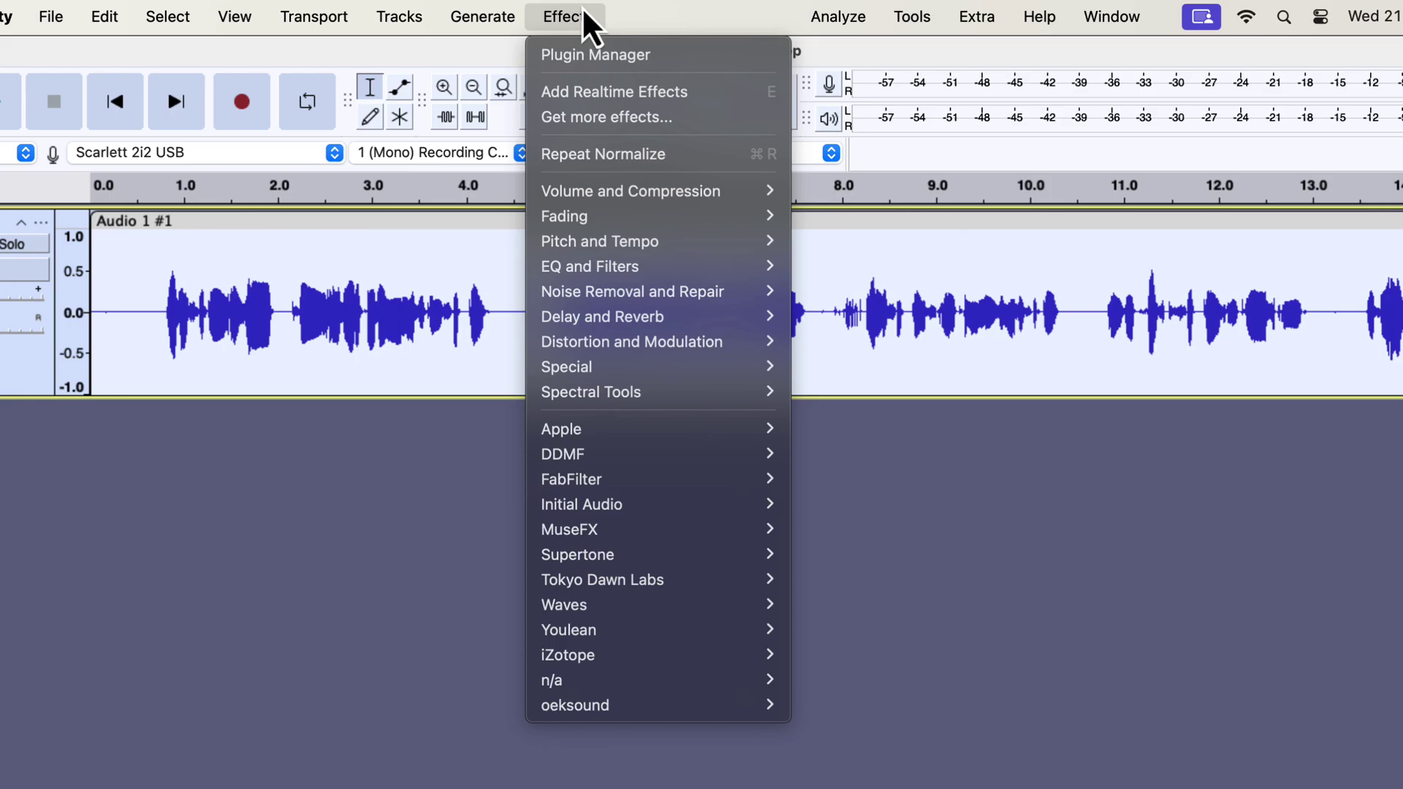
pyautogui.moveTo(668, 196)
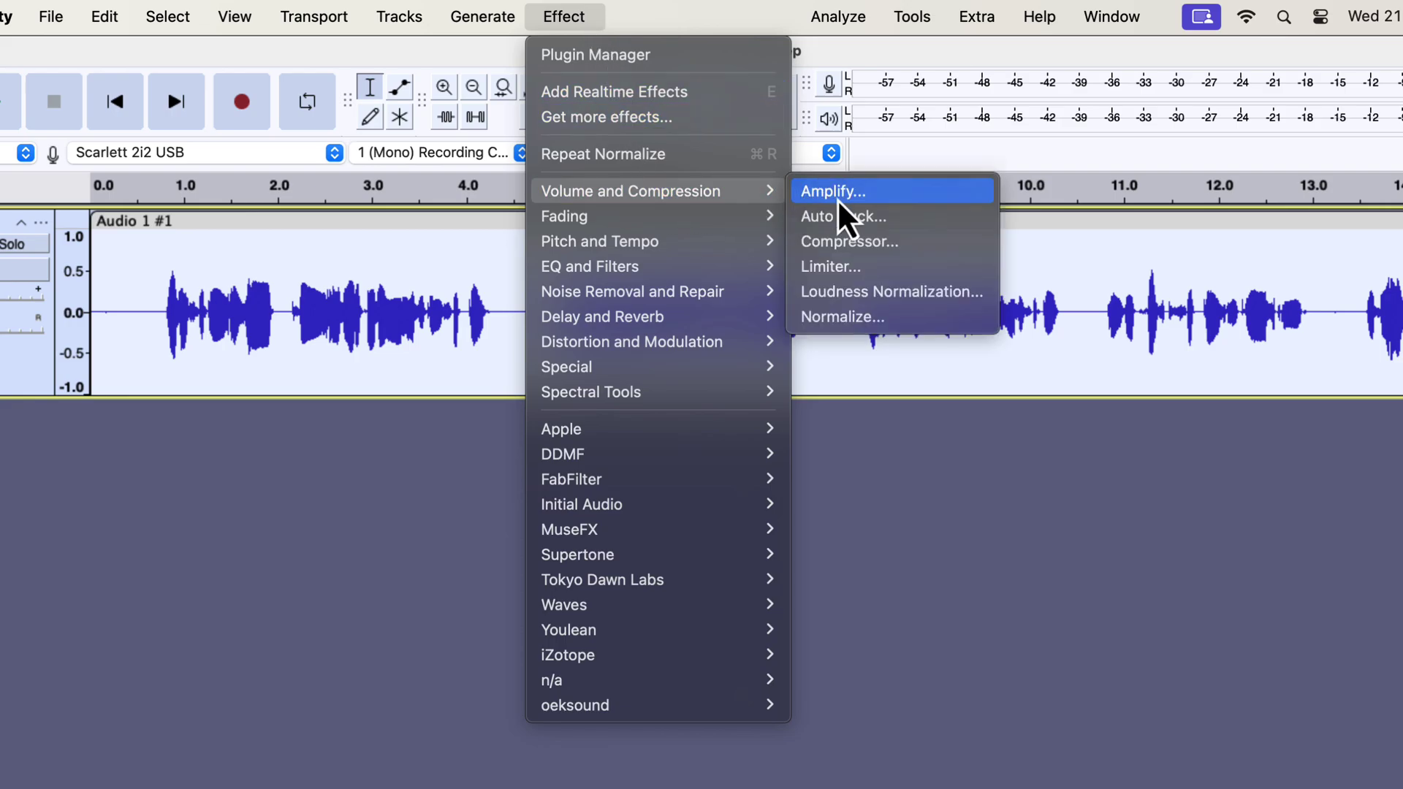
pyautogui.click(899, 246)
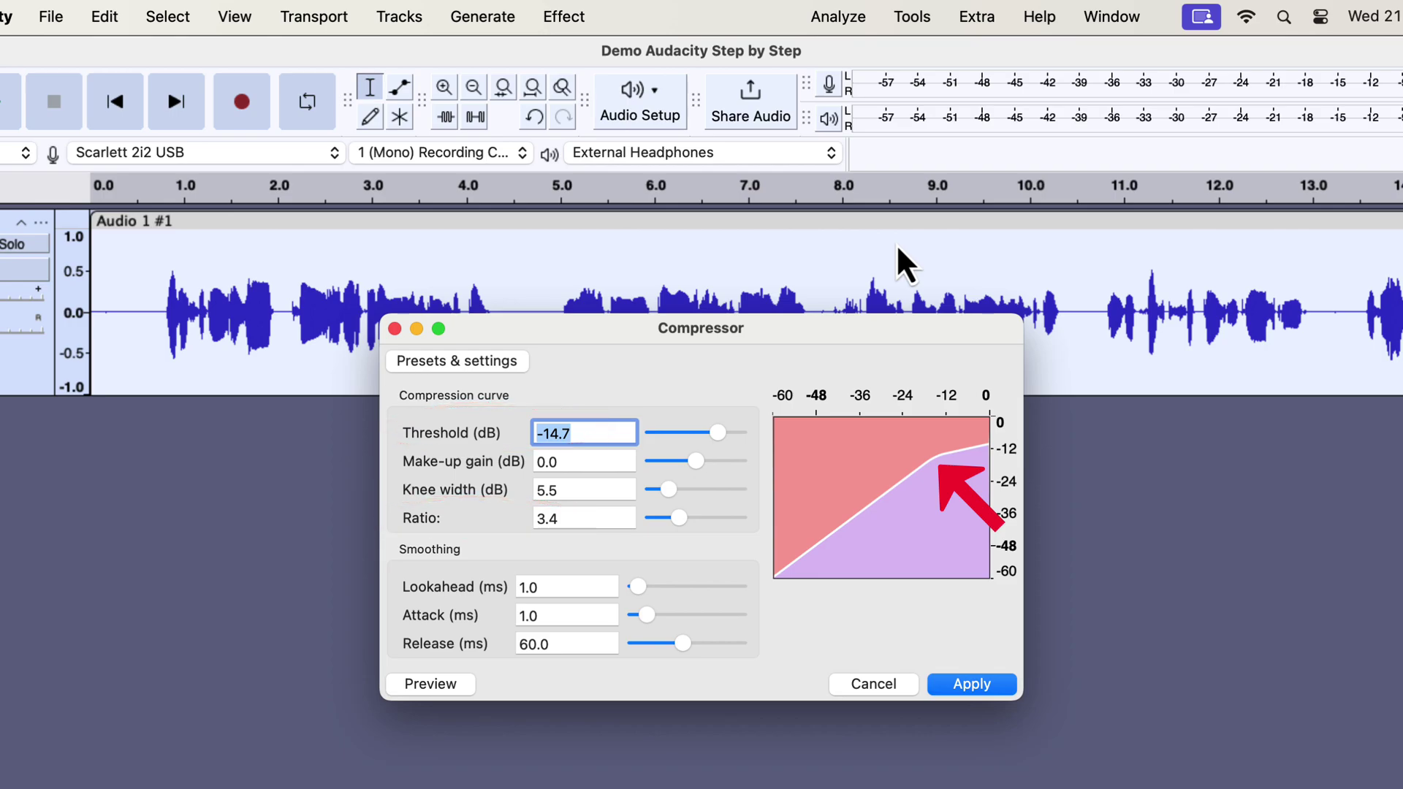
pyautogui.click(507, 369)
pyautogui.moveTo(511, 475)
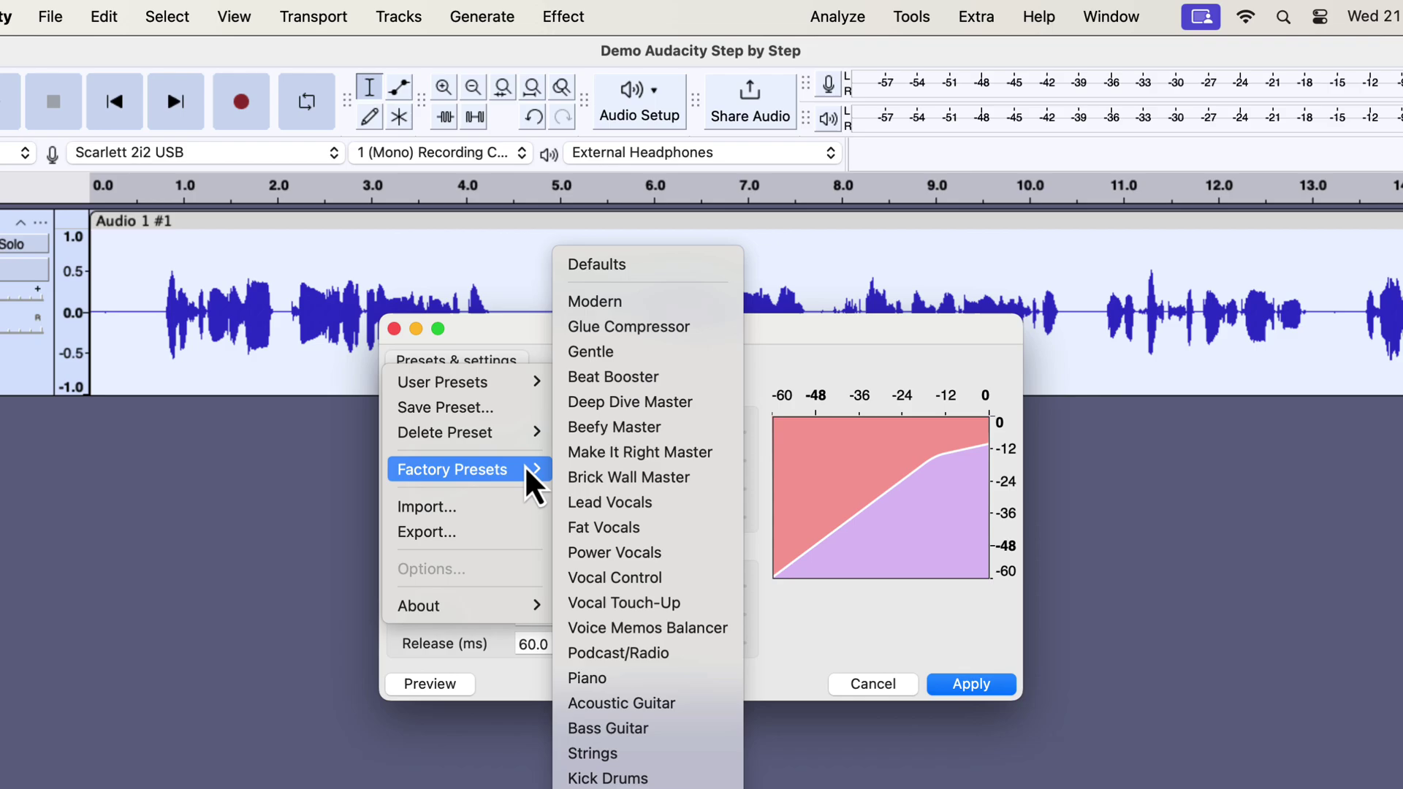
pyautogui.click(654, 267)
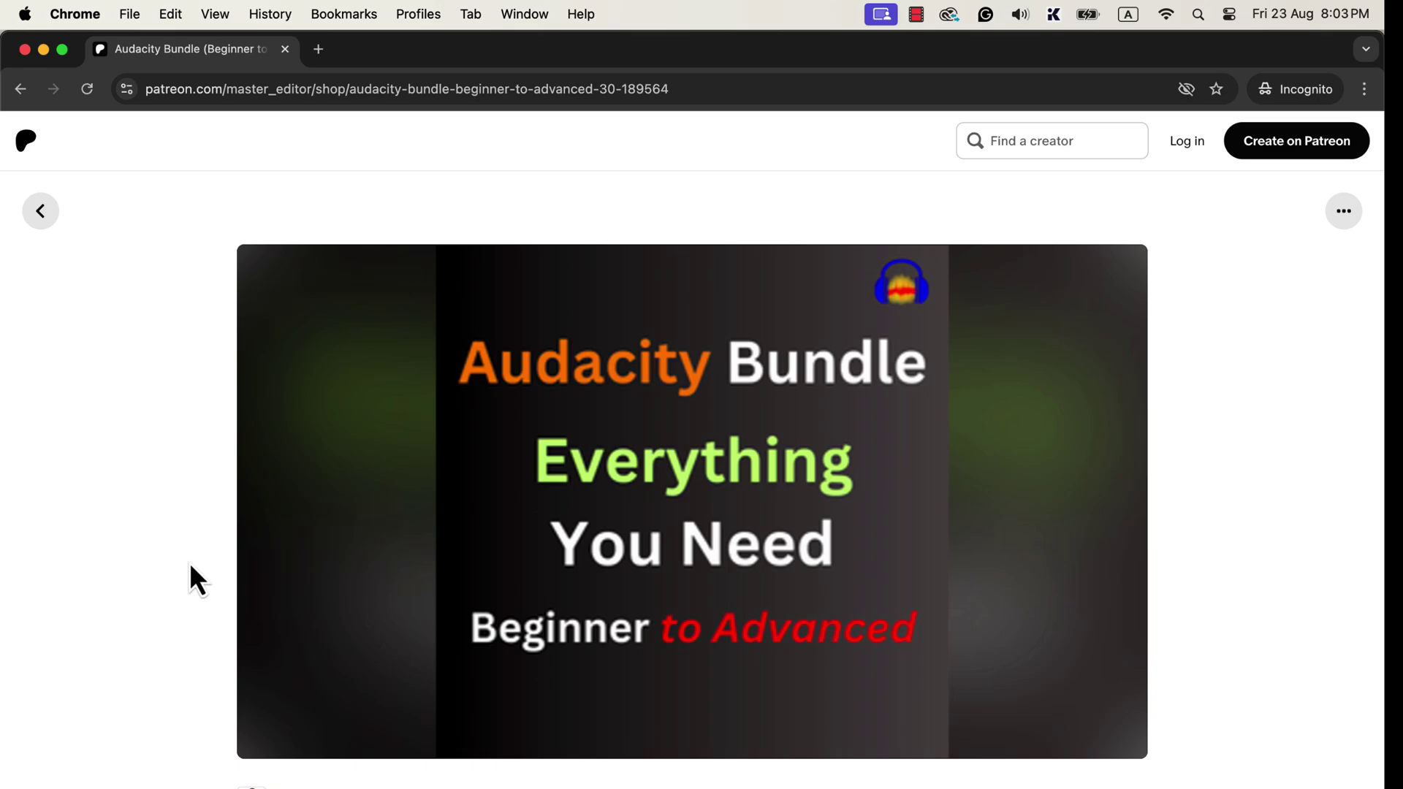
pyautogui.scroll(-10, 190, 564)
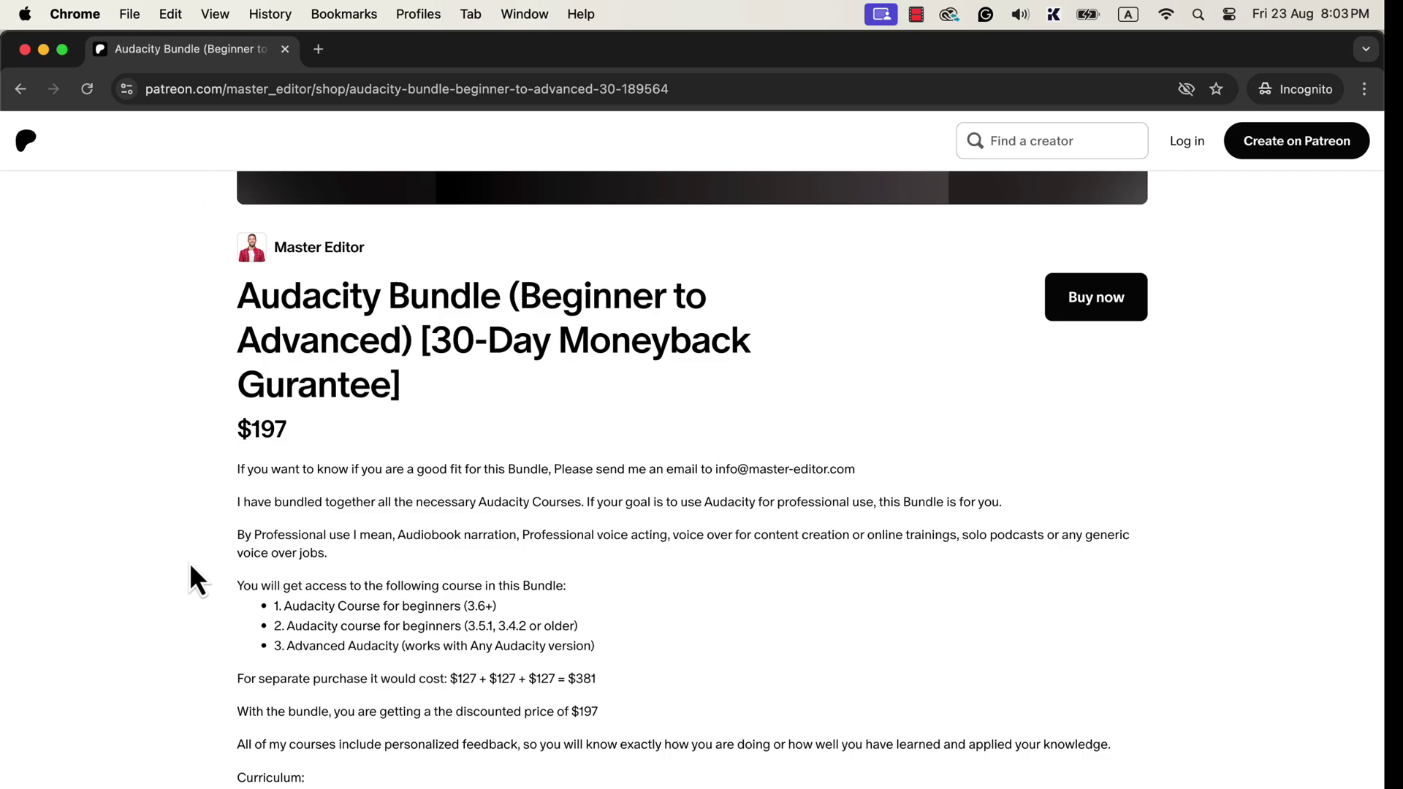
pyautogui.scroll(-5, 190, 567)
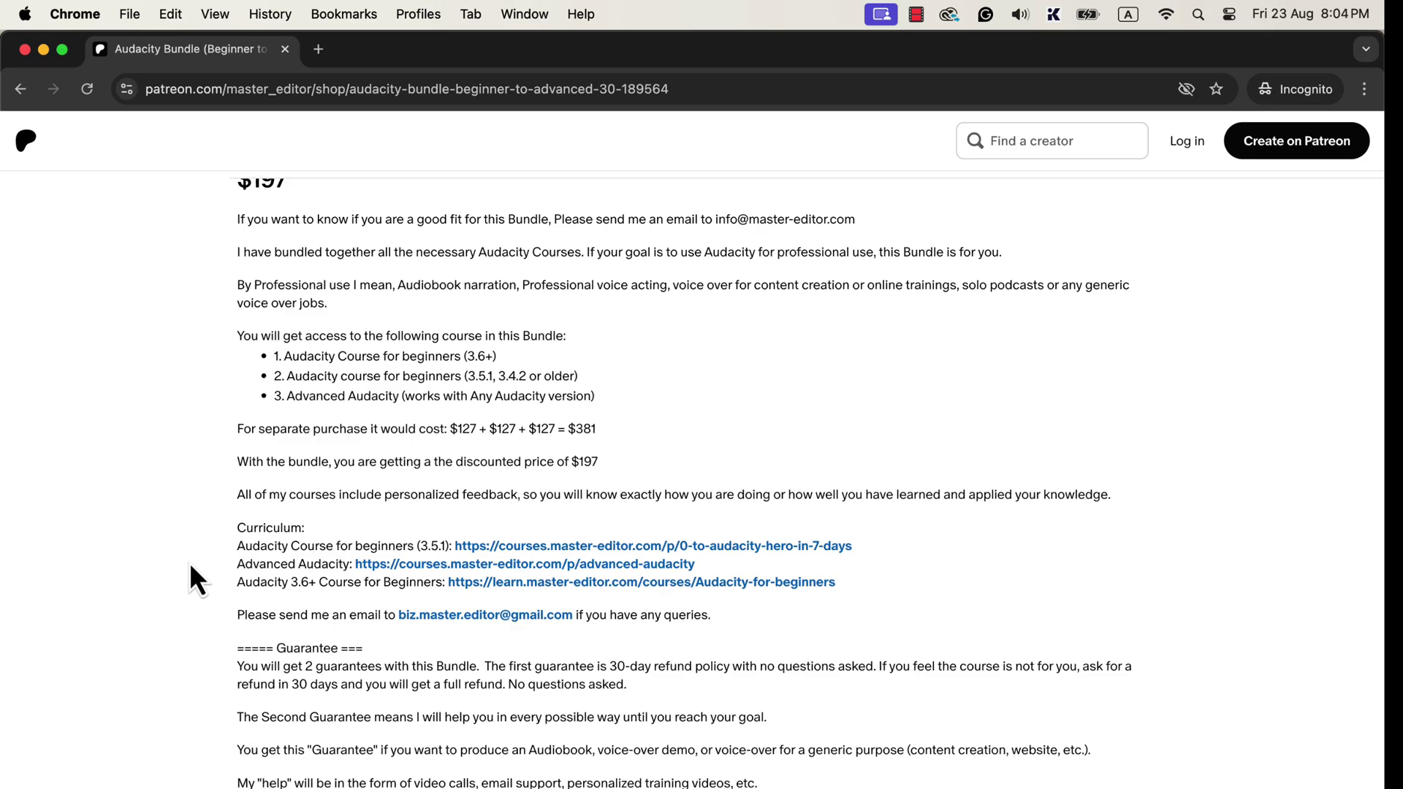
pyautogui.scroll(-5, 191, 566)
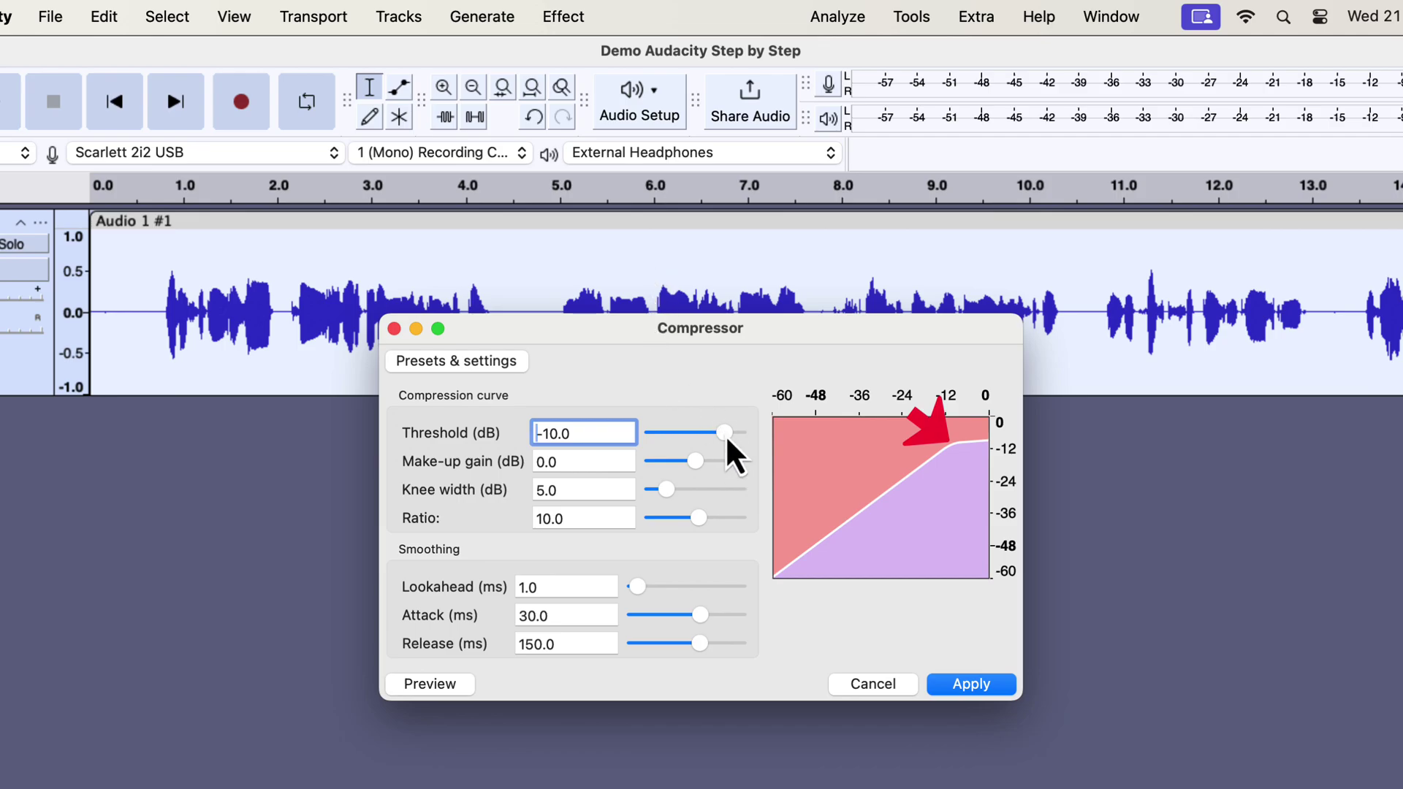
# - Set the Compressor threshold to -12.9 dB and ratio to 3.7, then show the factory presets
pyautogui.moveTo(725, 434)
pyautogui.mouseDown()
pyautogui.moveTo(698, 432)
pyautogui.moveTo(709, 447)
pyautogui.moveTo(683, 436)
pyautogui.moveTo(708, 429)
pyautogui.mouseUp()
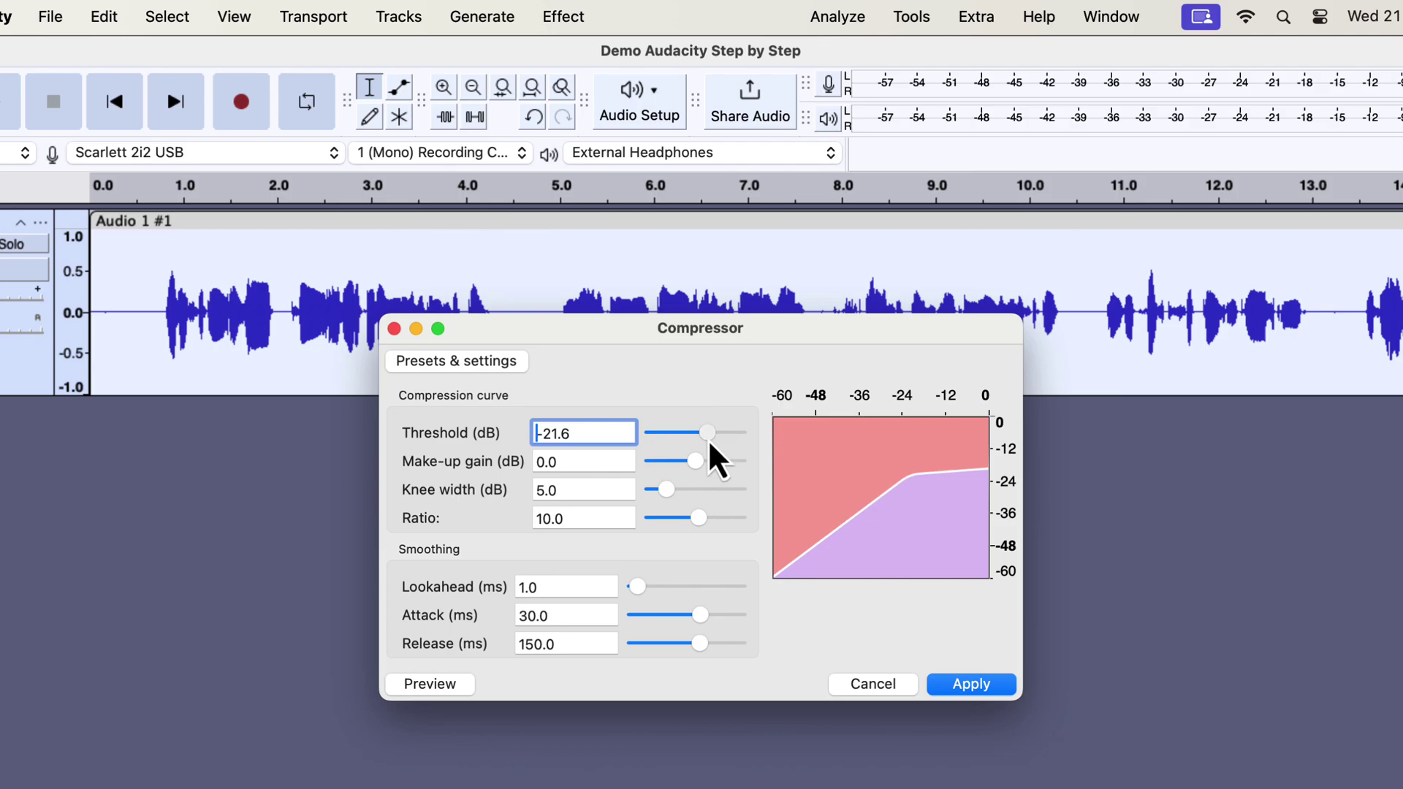
pyautogui.moveTo(708, 439); pyautogui.dragTo(721, 422)
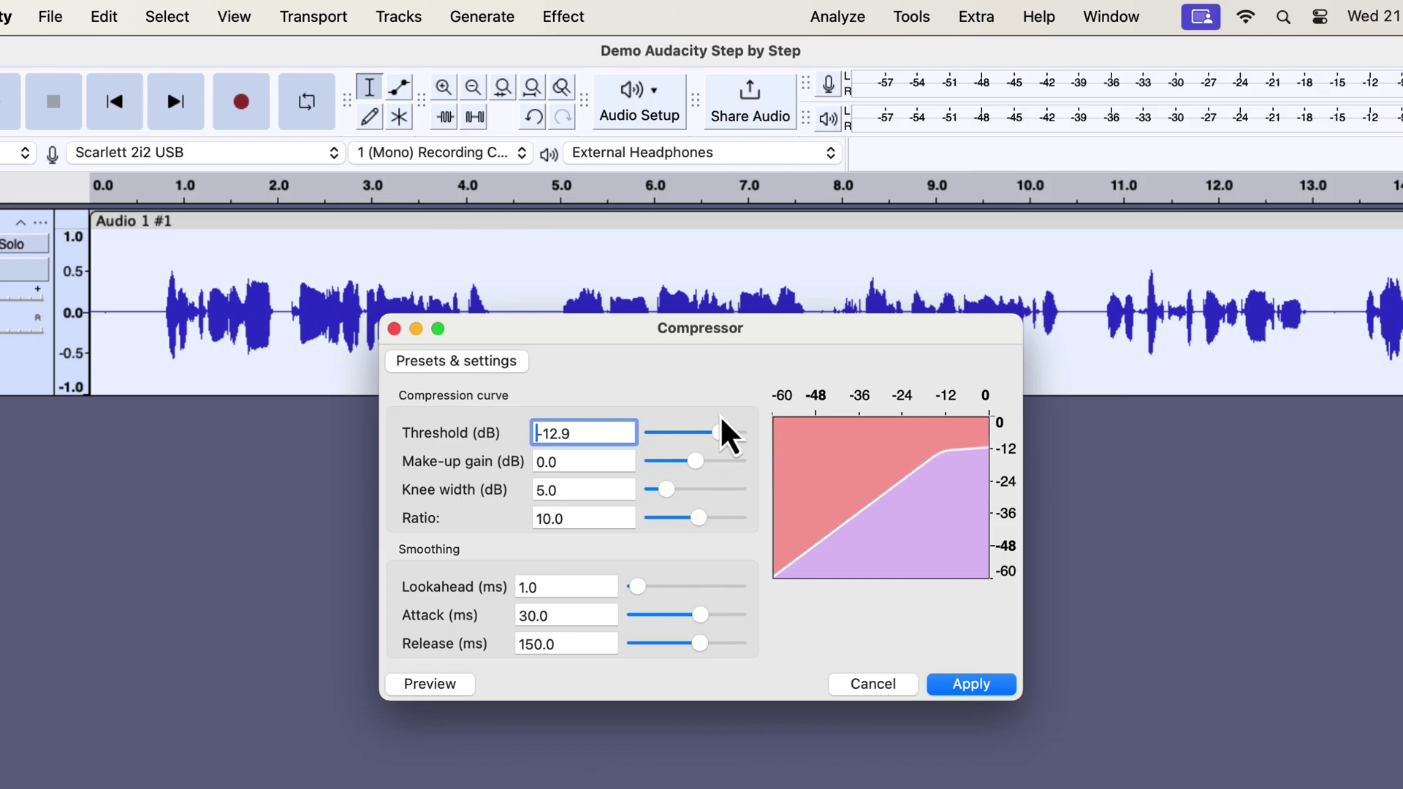
pyautogui.click(699, 518)
pyautogui.moveTo(703, 521)
pyautogui.mouseDown()
pyautogui.moveTo(720, 564)
pyautogui.moveTo(721, 538)
pyautogui.moveTo(695, 541)
pyautogui.moveTo(662, 512)
pyautogui.moveTo(683, 501)
pyautogui.moveTo(657, 501)
pyautogui.moveTo(684, 503)
pyautogui.mouseUp()
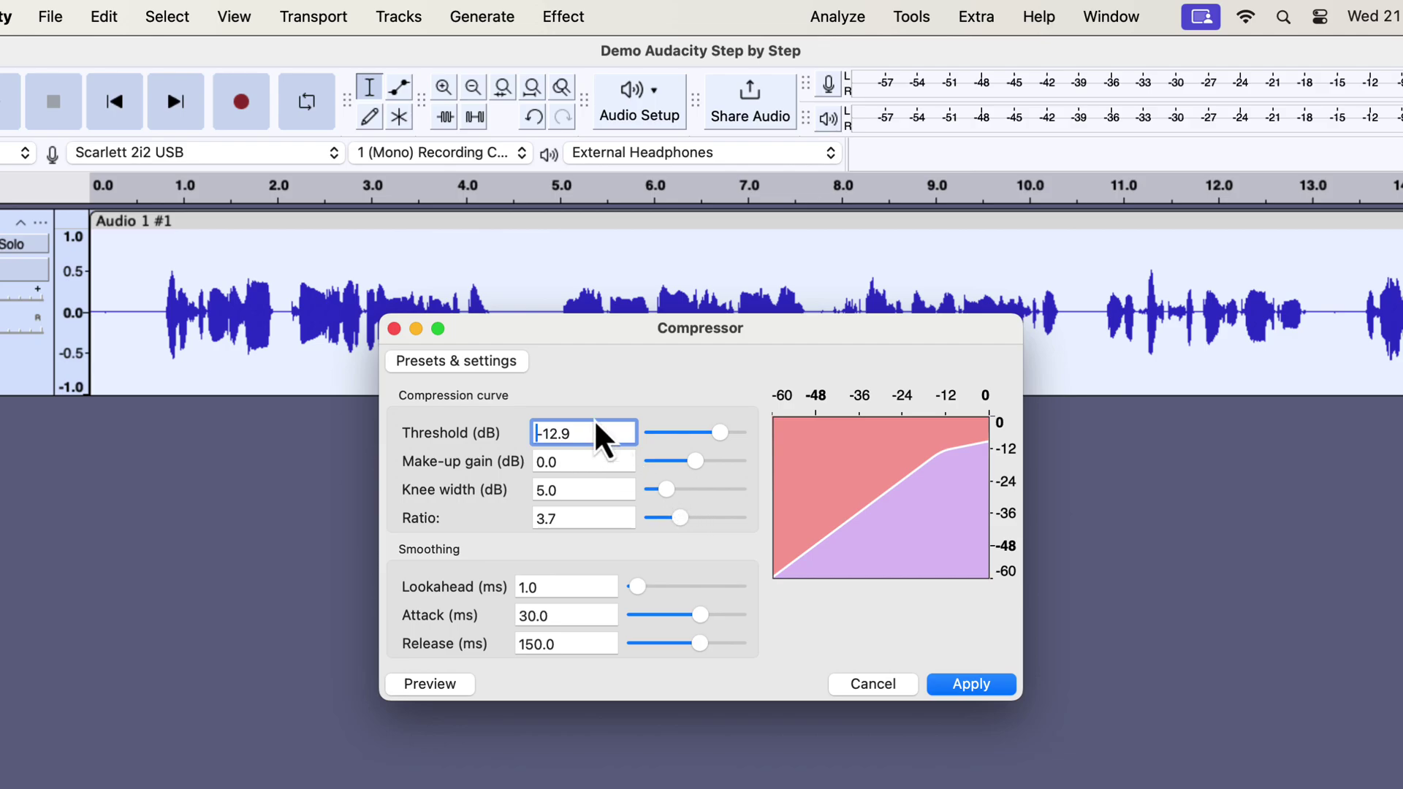
pyautogui.click(466, 361)
pyautogui.moveTo(491, 472)
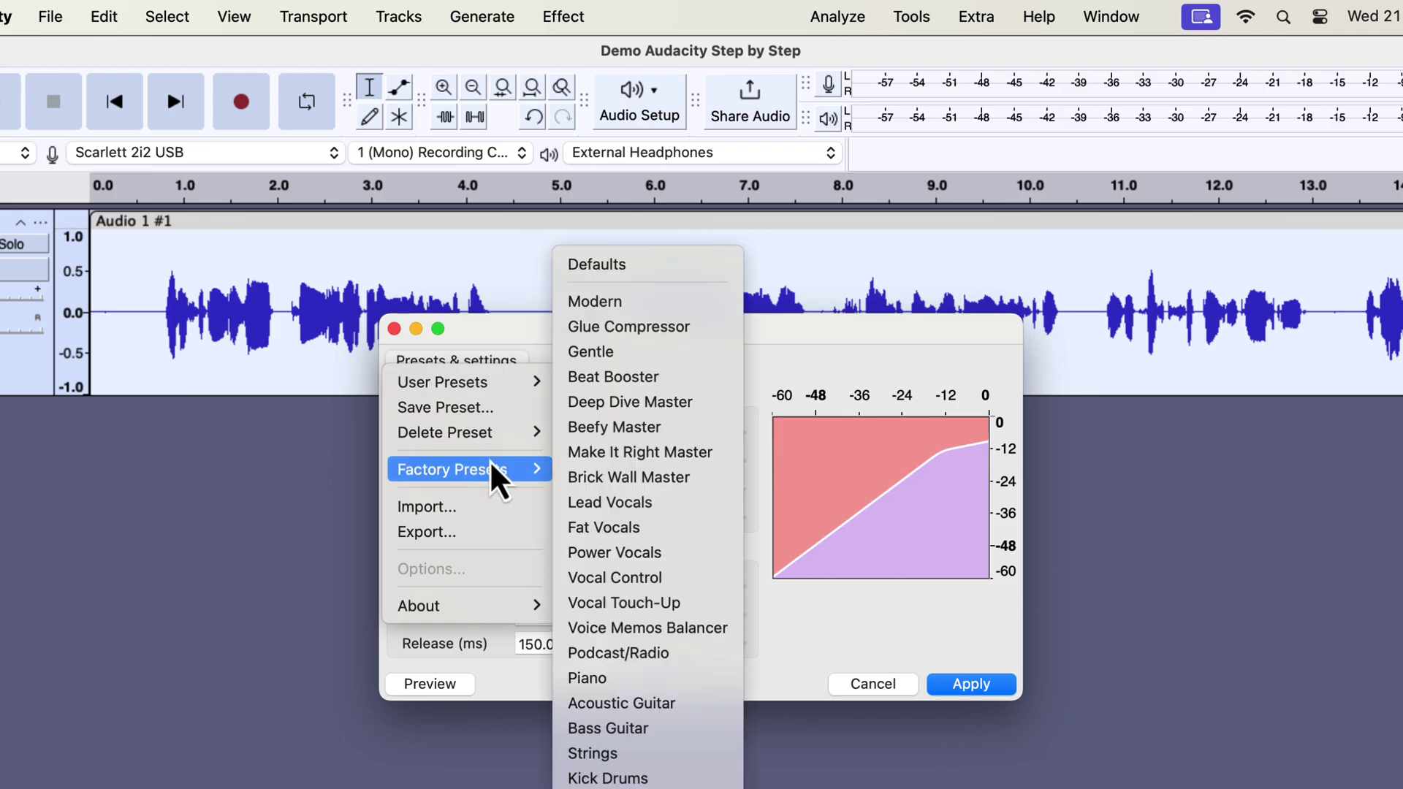
# - Compress the voice with the Lead Vocals preset, ratio lowered to 3.0
pyautogui.click(678, 503)
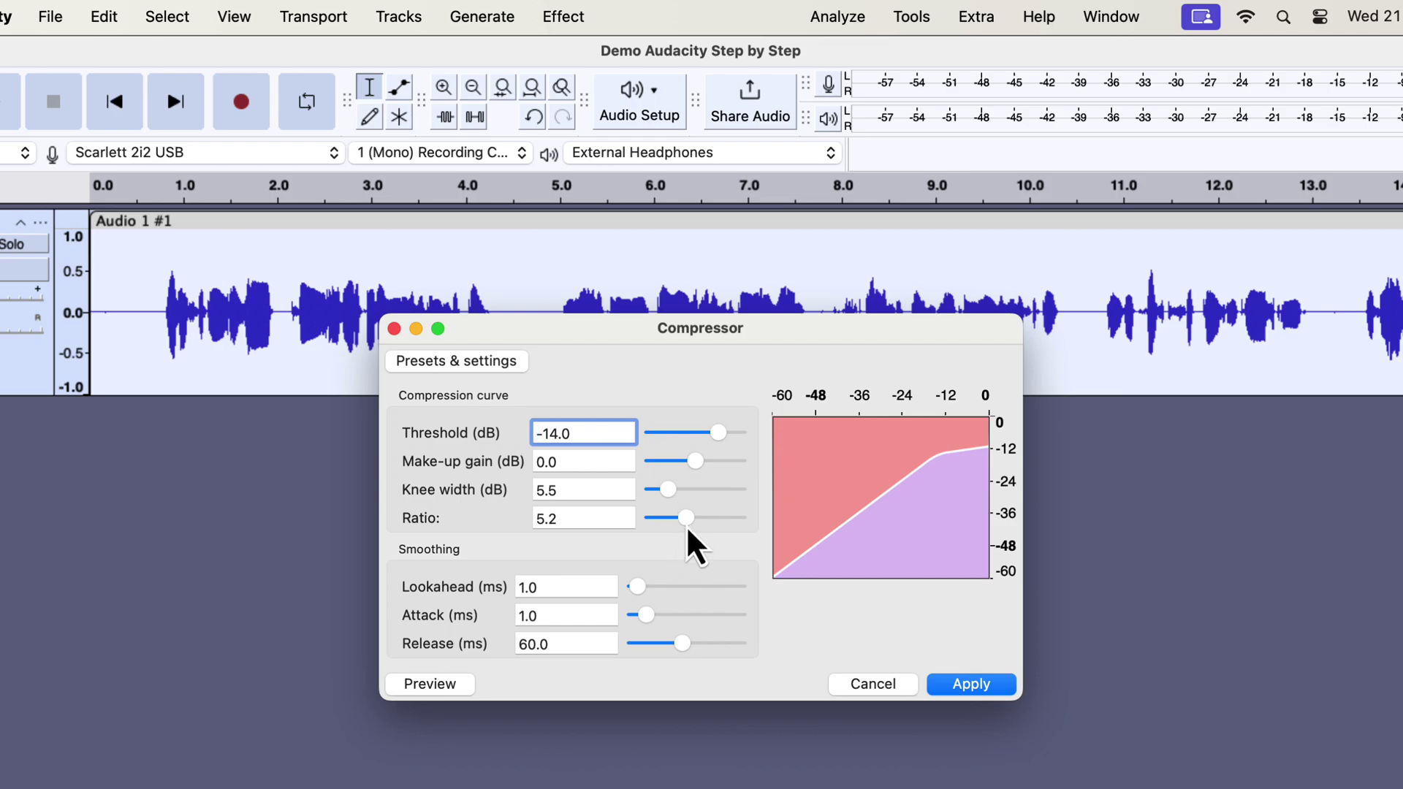
pyautogui.moveTo(687, 530)
pyautogui.mouseDown()
pyautogui.moveTo(684, 507)
pyautogui.moveTo(678, 518)
pyautogui.mouseUp()
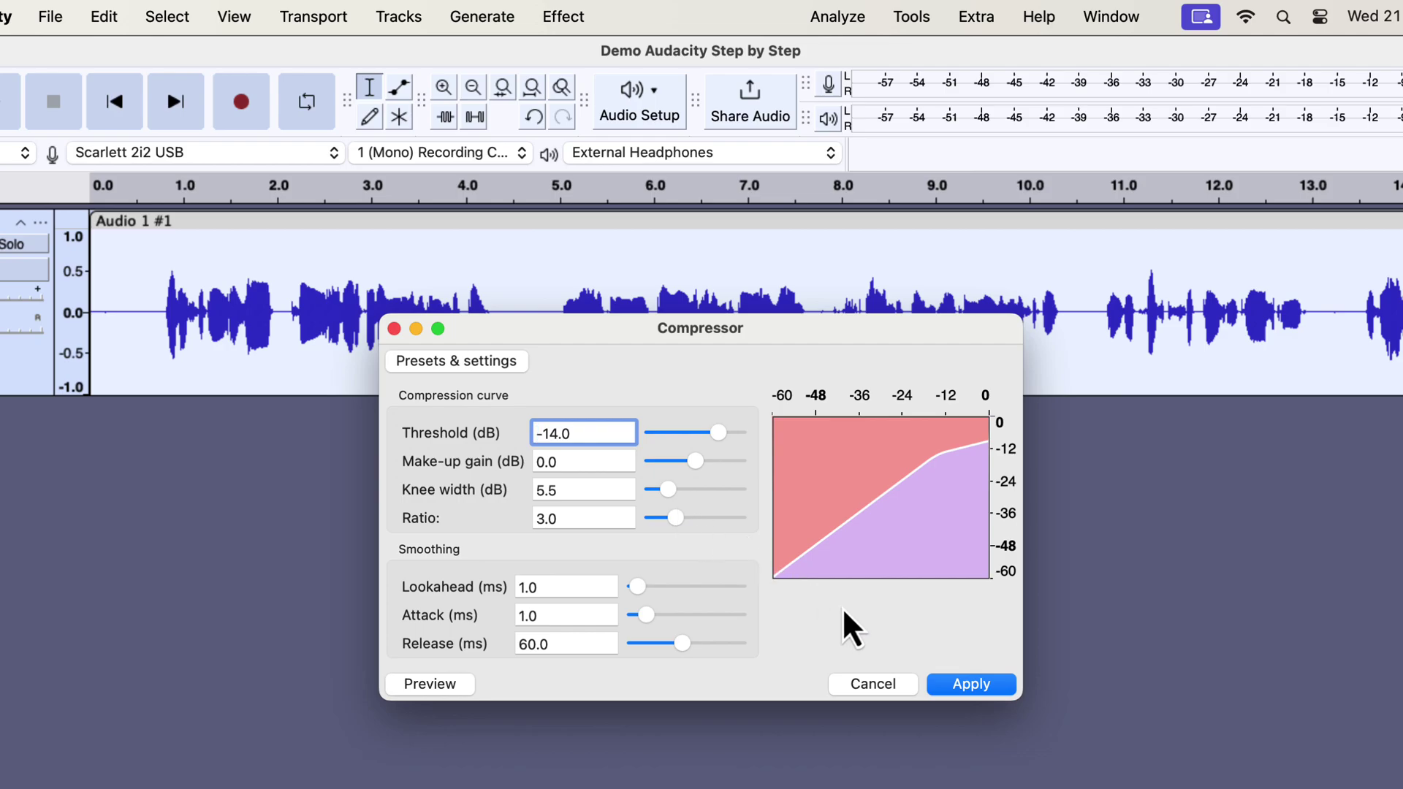
pyautogui.click(969, 684)
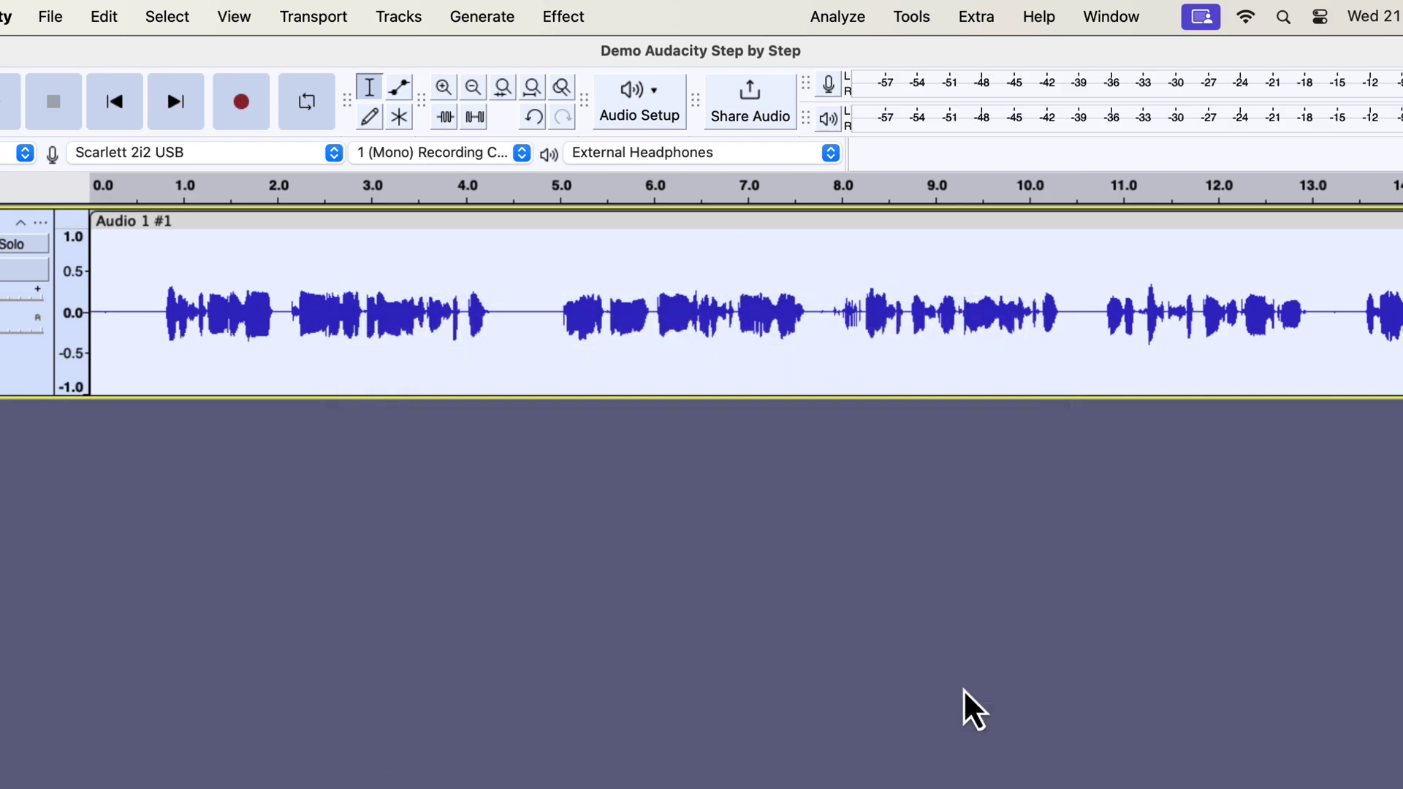
pyautogui.click(834, 16)
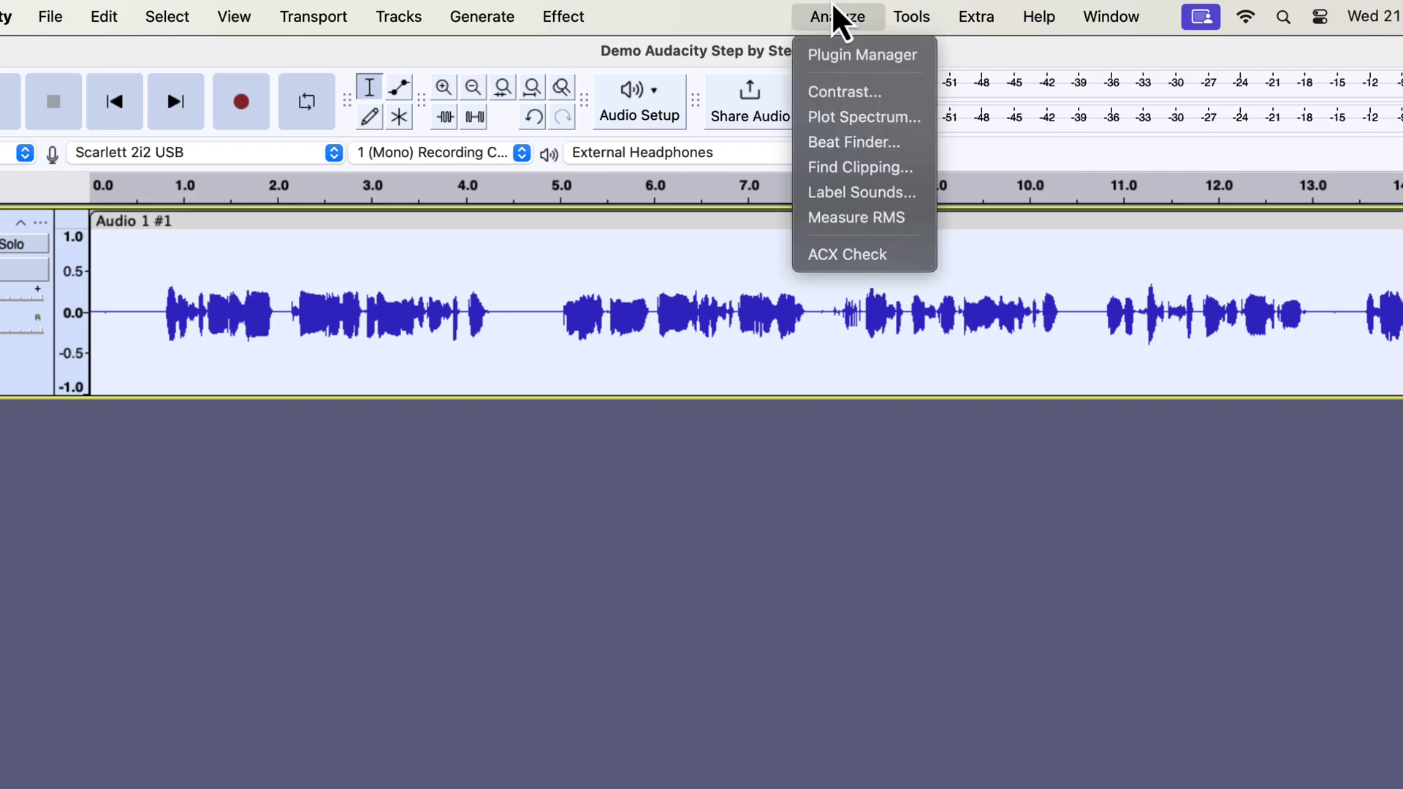
pyautogui.click(834, 257)
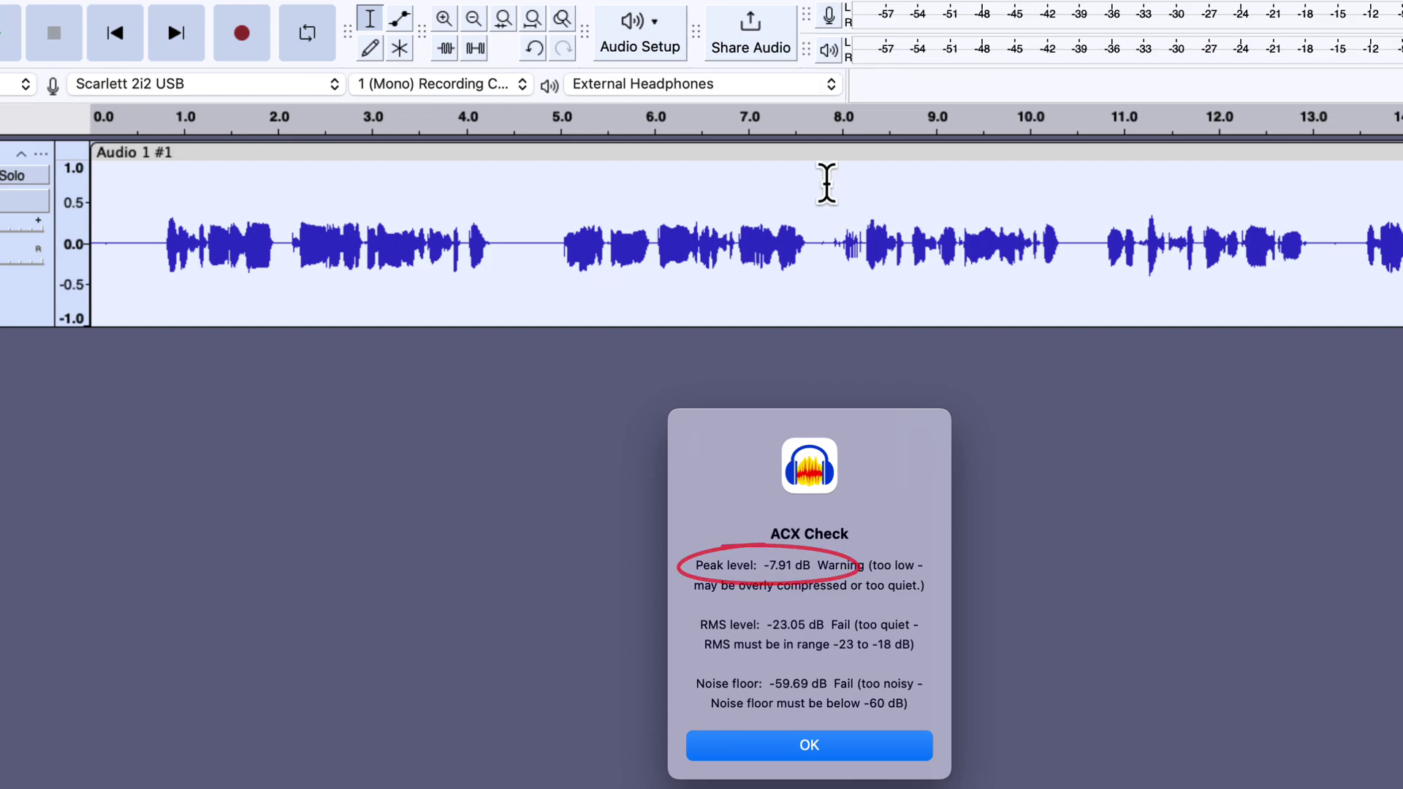
pyautogui.click(761, 744)
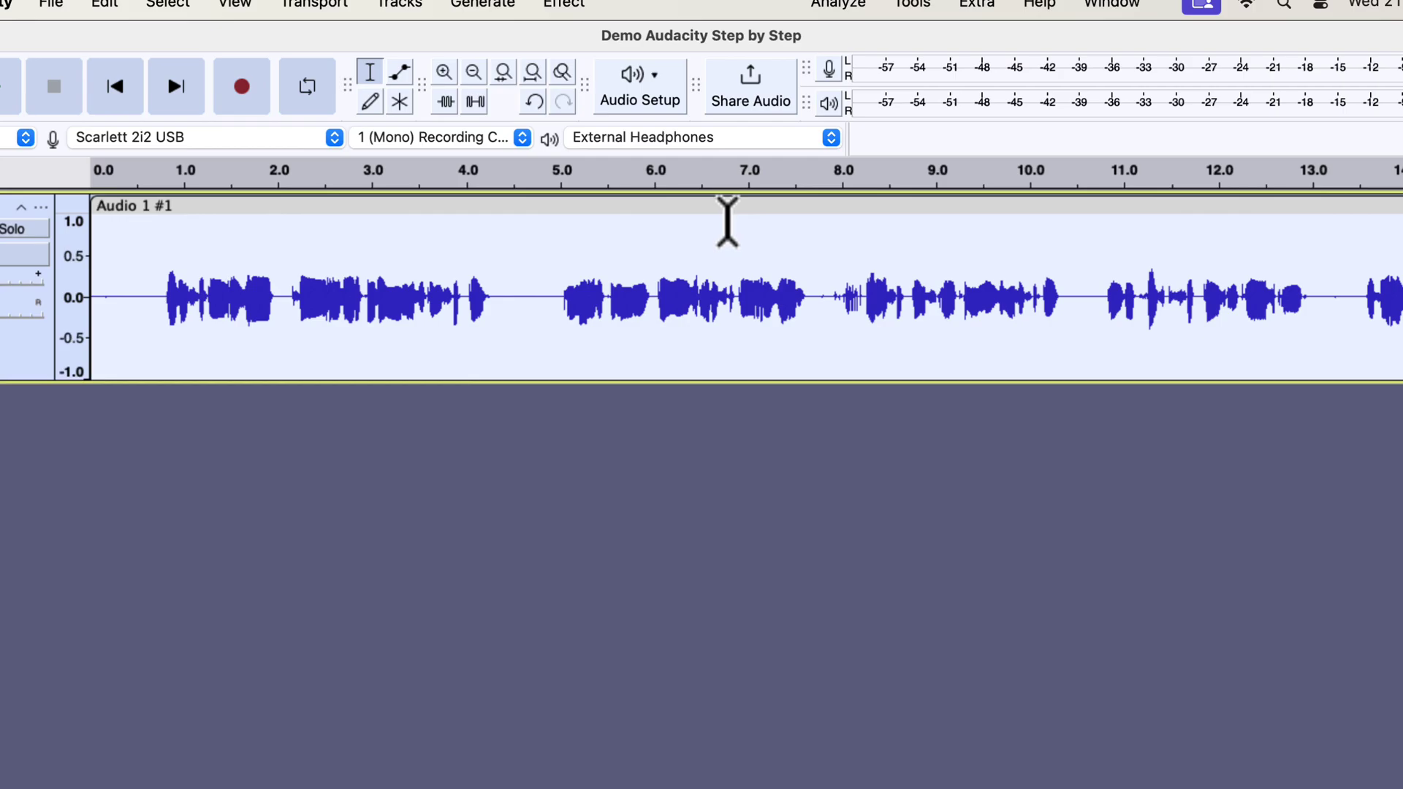
# - Normalize the compressed voice track again to a -3.0 dB peak
pyautogui.click(568, 16)
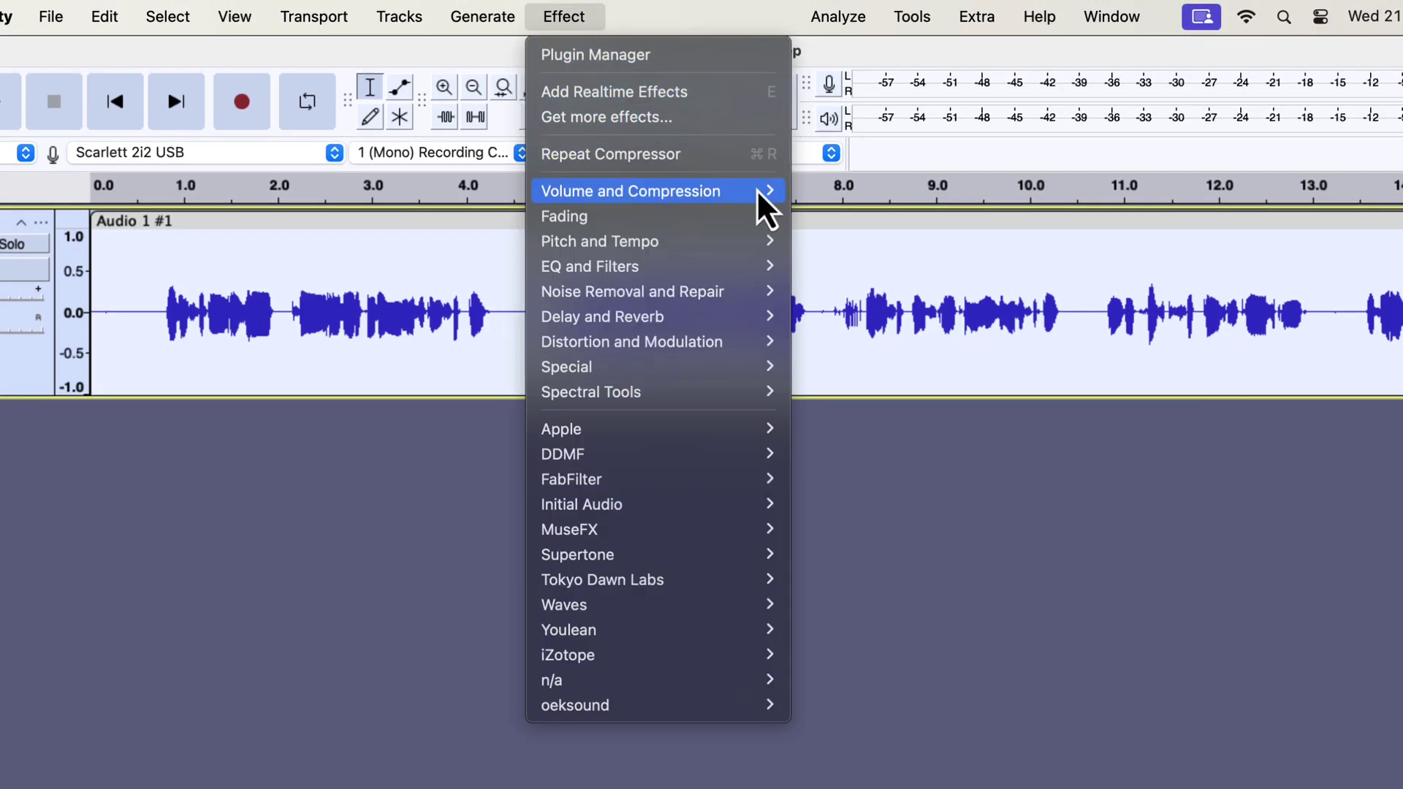
pyautogui.moveTo(759, 193)
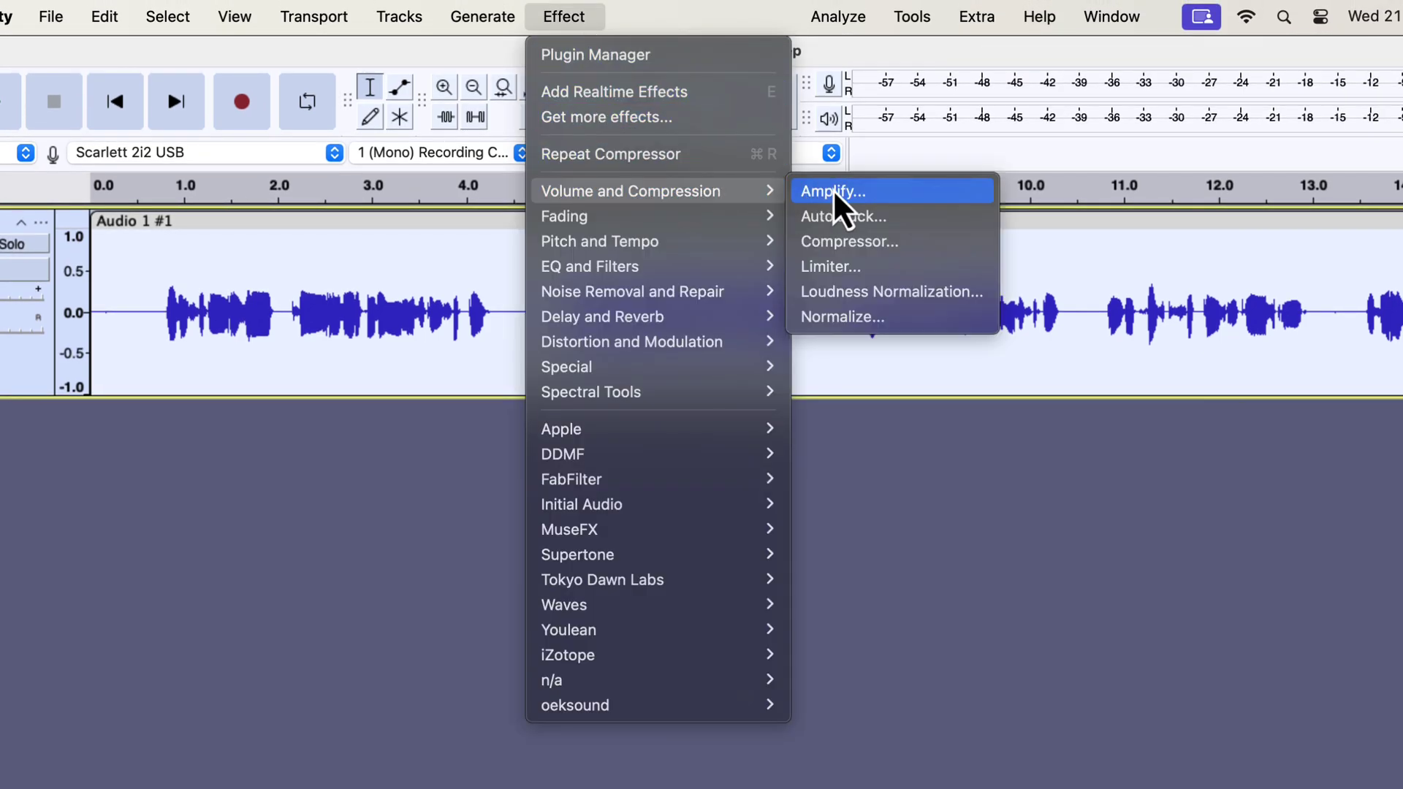
pyautogui.click(840, 320)
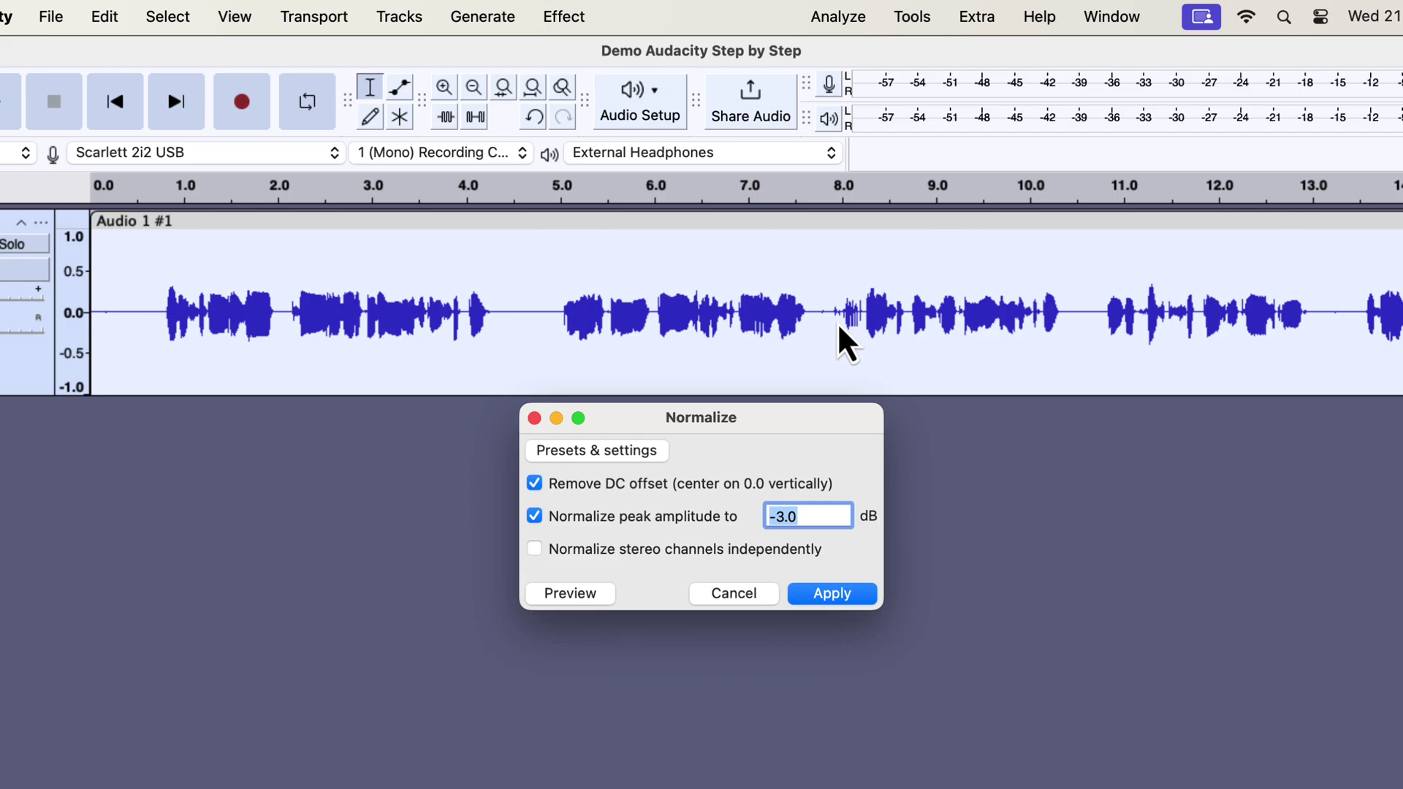
pyautogui.click(843, 592)
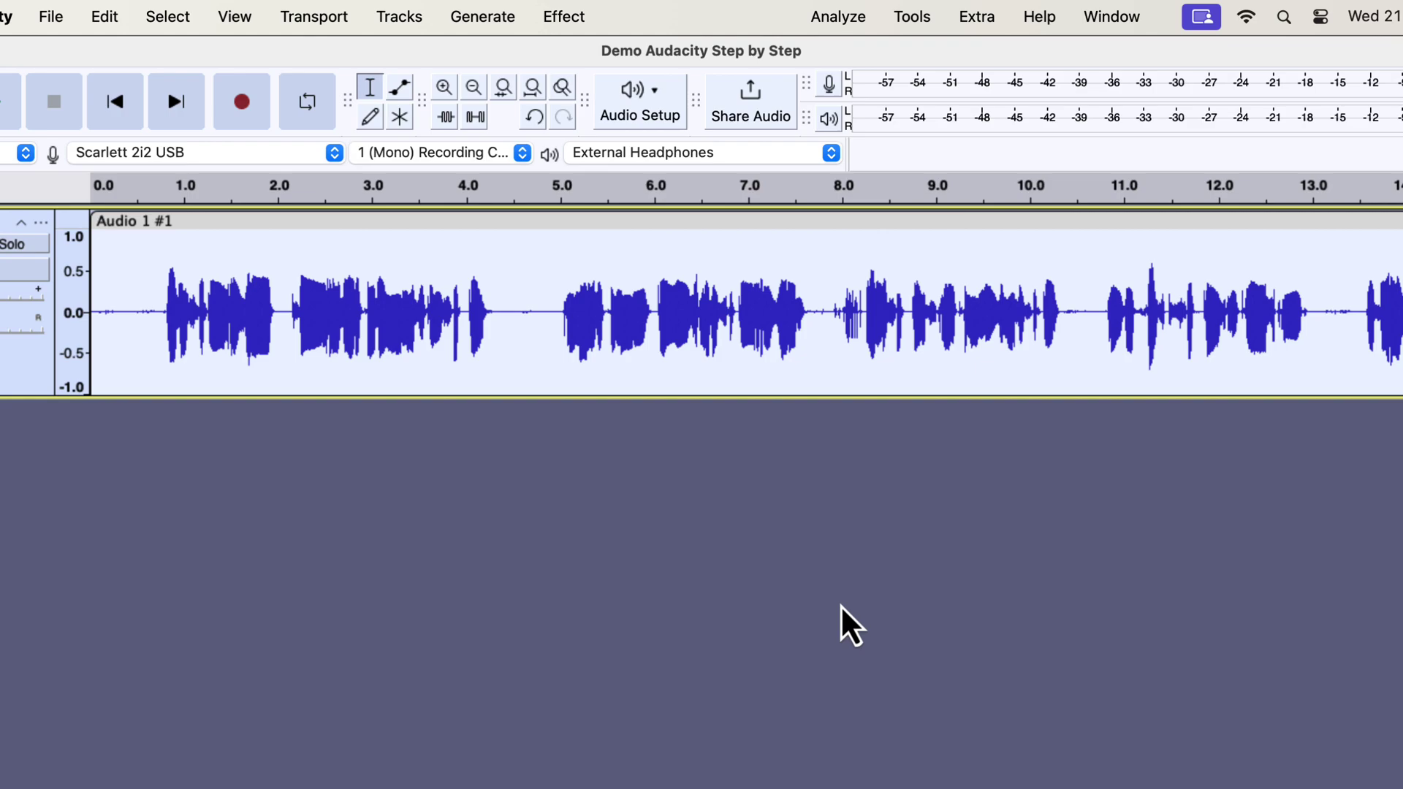
# - Re-check the normalized track with ACX Check: RMS -18.14 dB passes, noise floor -54.74 dB fails
pyautogui.click(862, 21)
pyautogui.click(864, 261)
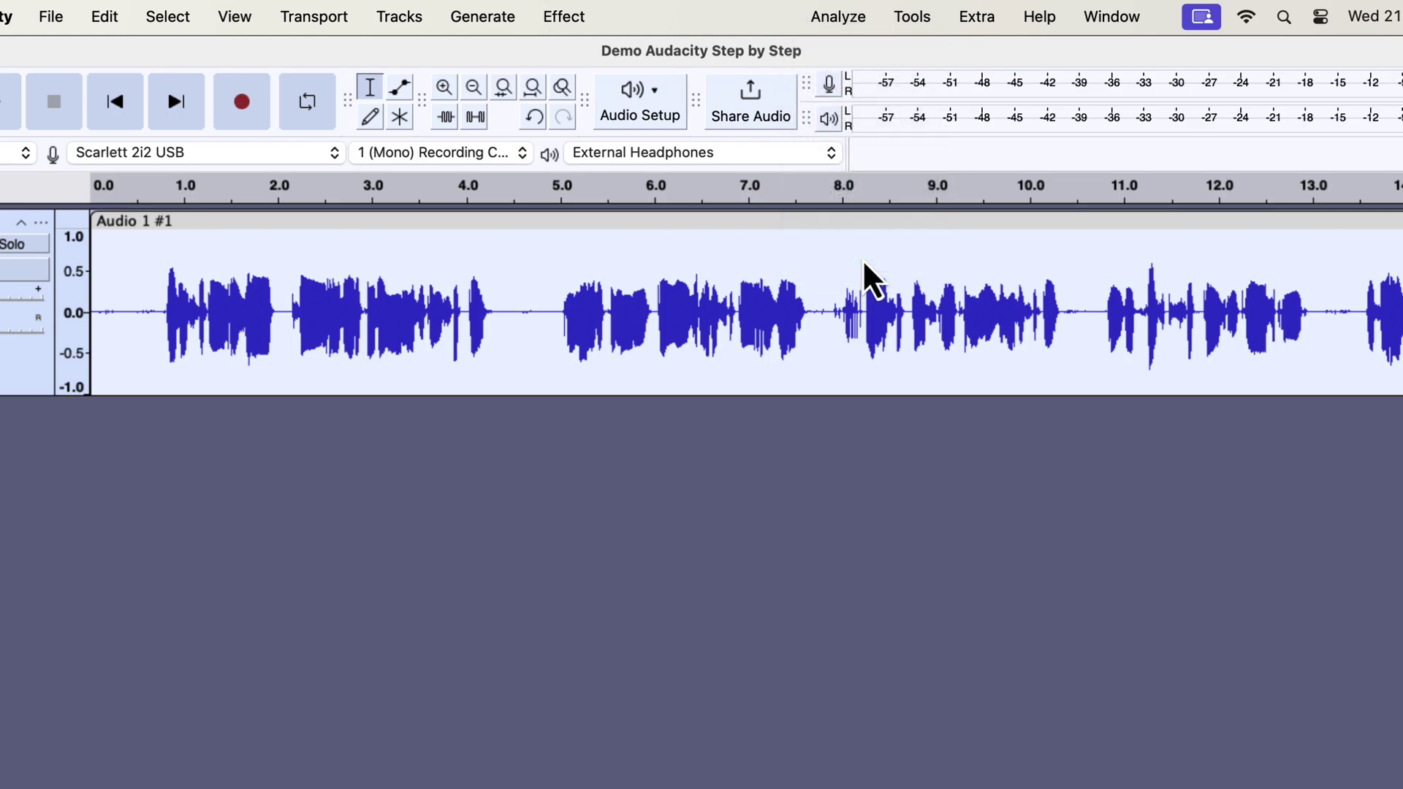